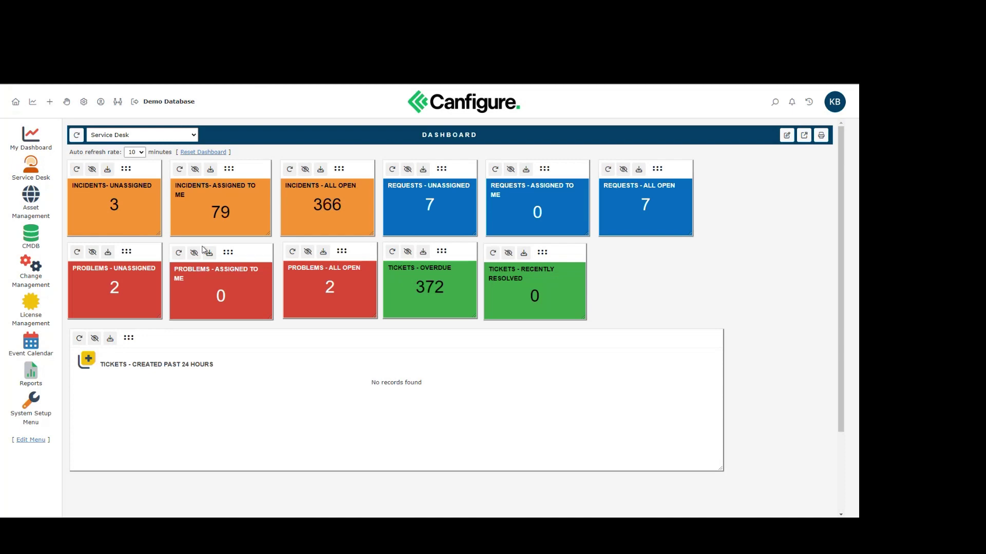
# Open a new incident form from the Generic Incident template, review its fields, and cancel without submitting
pyautogui.click(32, 171)
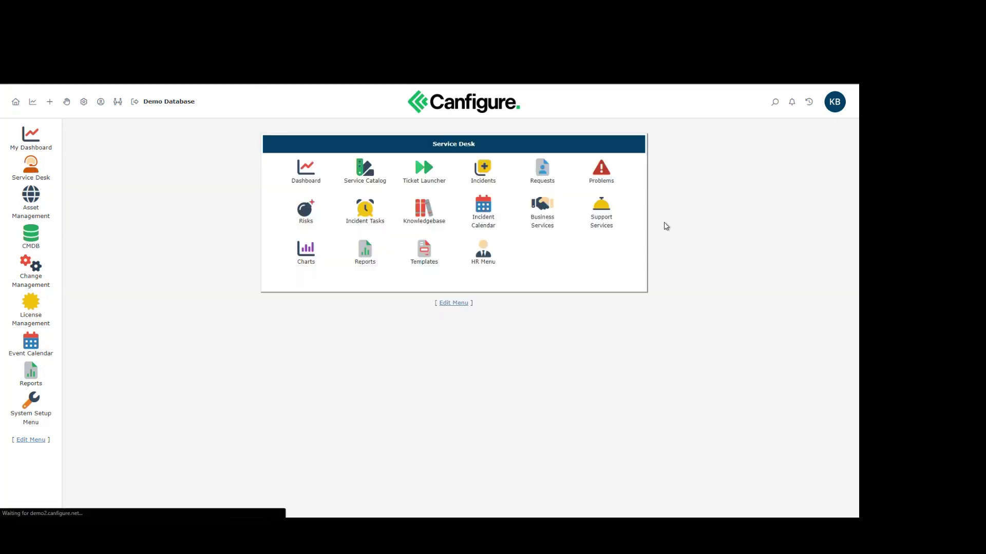
pyautogui.click(486, 177)
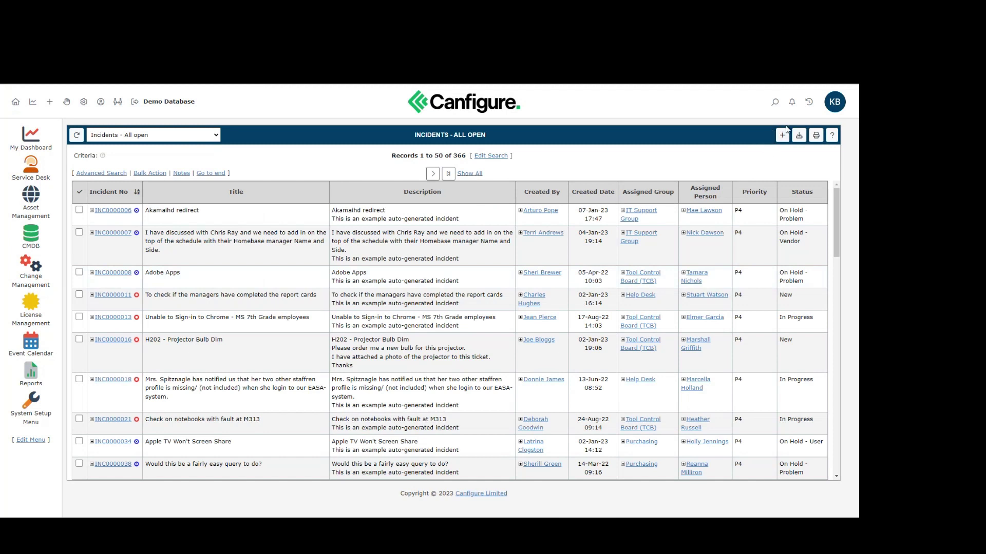
pyautogui.click(783, 135)
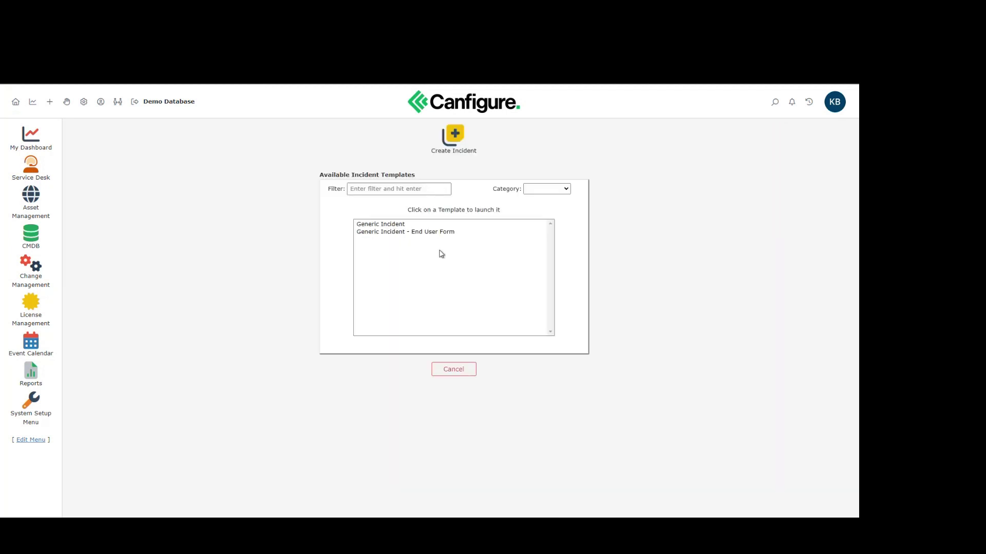
pyautogui.click(385, 225)
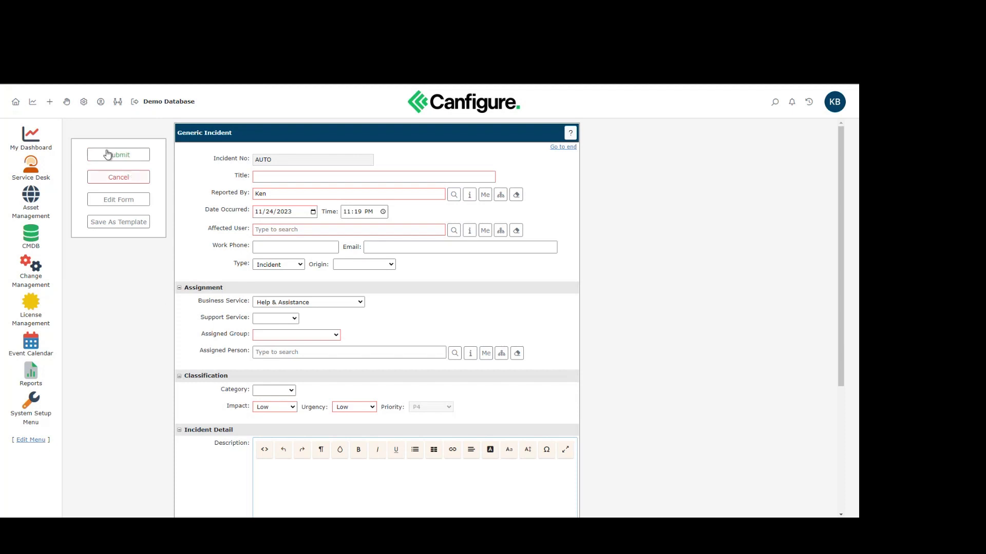
pyautogui.click(124, 179)
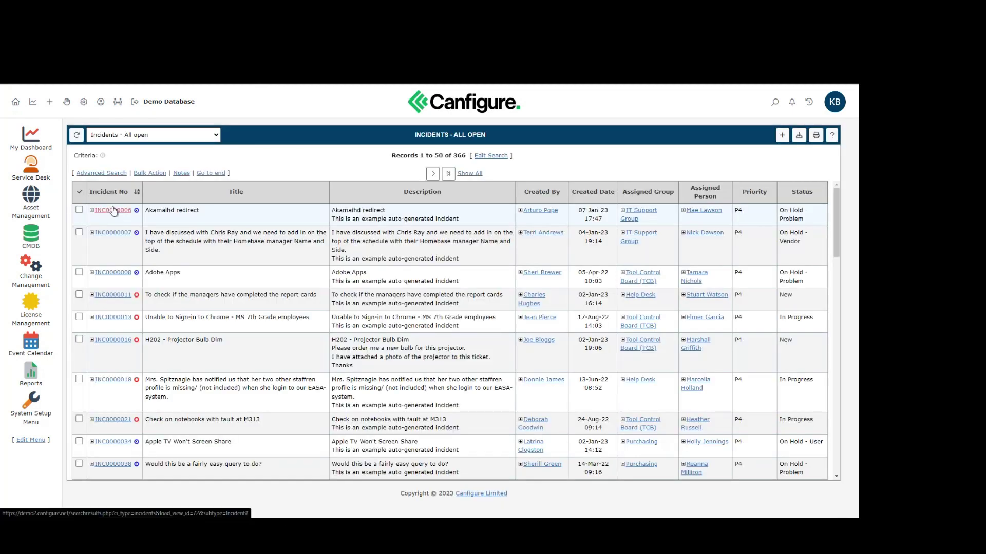
# Review the Akamaihd redirect incident record in the open incidents list, and go back to the dashboard
pyautogui.click(114, 212)
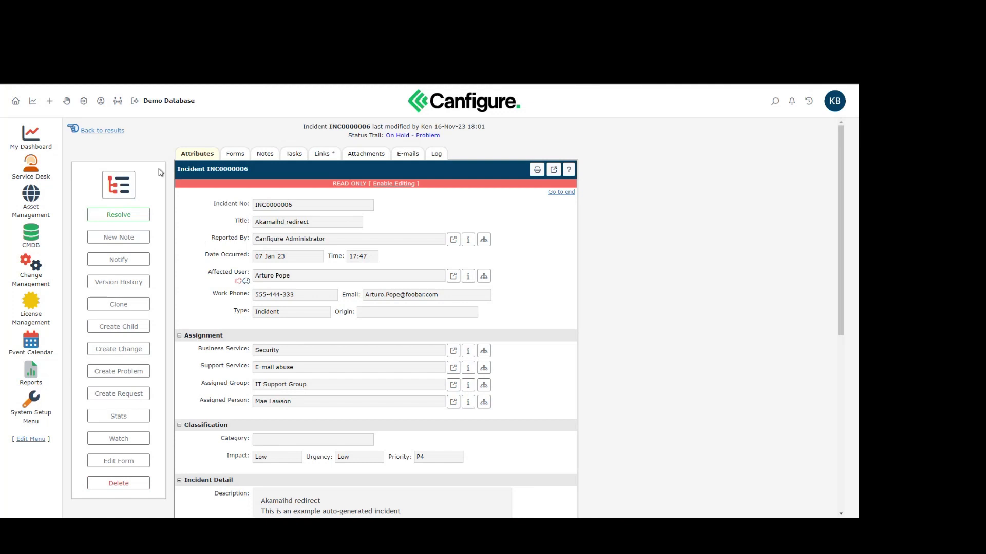
pyautogui.click(33, 137)
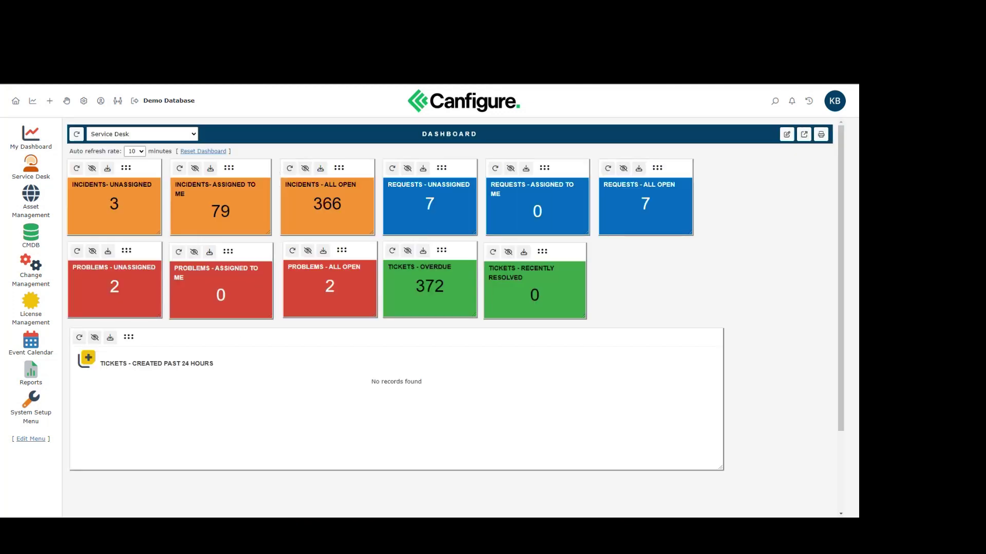
# Open the New User Account request from the unassigned requests and review its general details
pyautogui.click(427, 208)
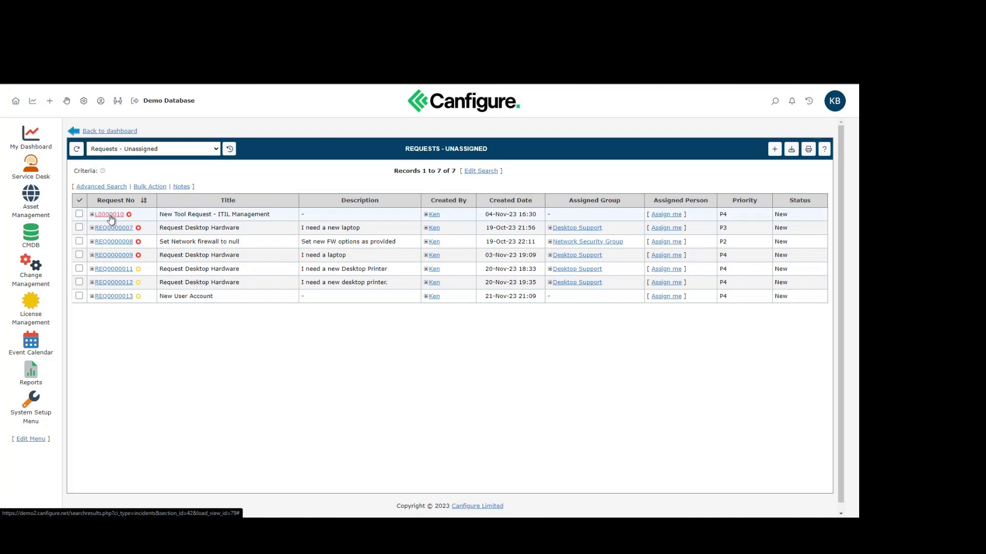
pyautogui.click(113, 296)
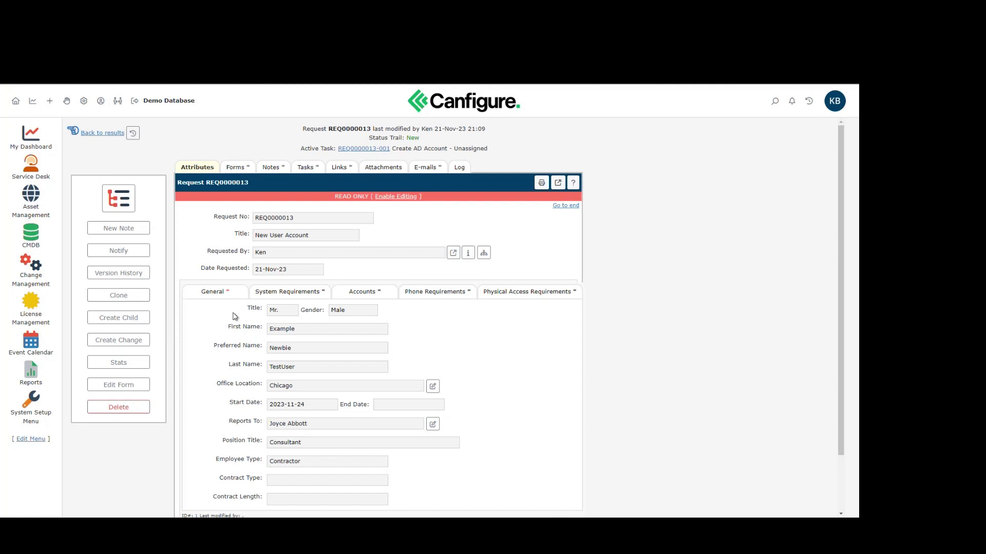
pyautogui.scroll(-1, 228, 328)
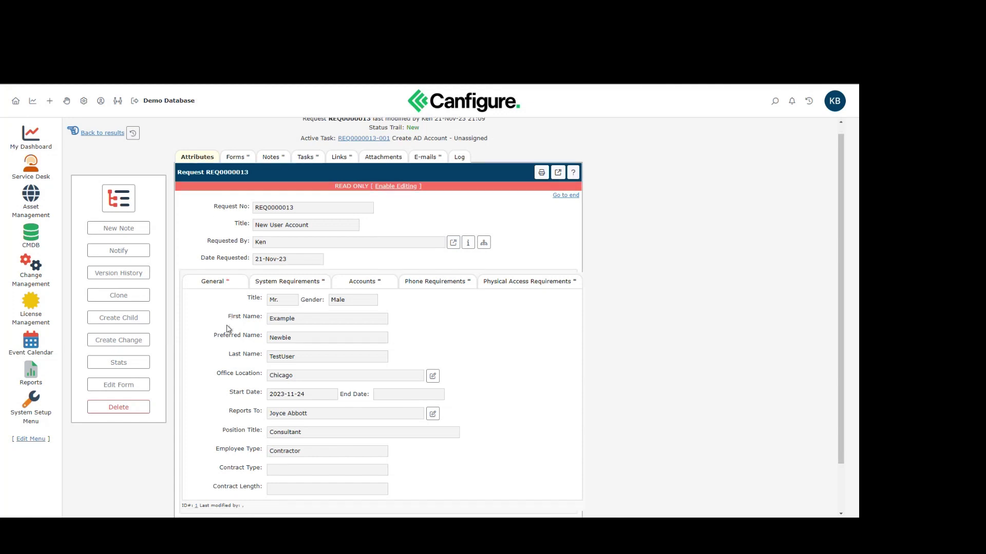
pyautogui.scroll(-1, 226, 331)
pyautogui.scroll(2, 219, 339)
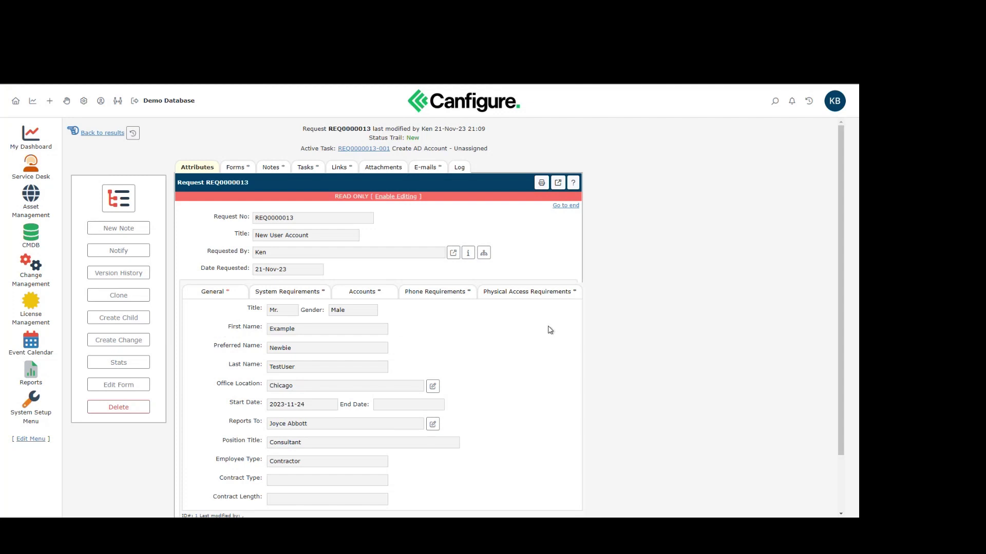
# Review the tasks attached to the New User Account request, and go back to the dashboard
pyautogui.click(306, 168)
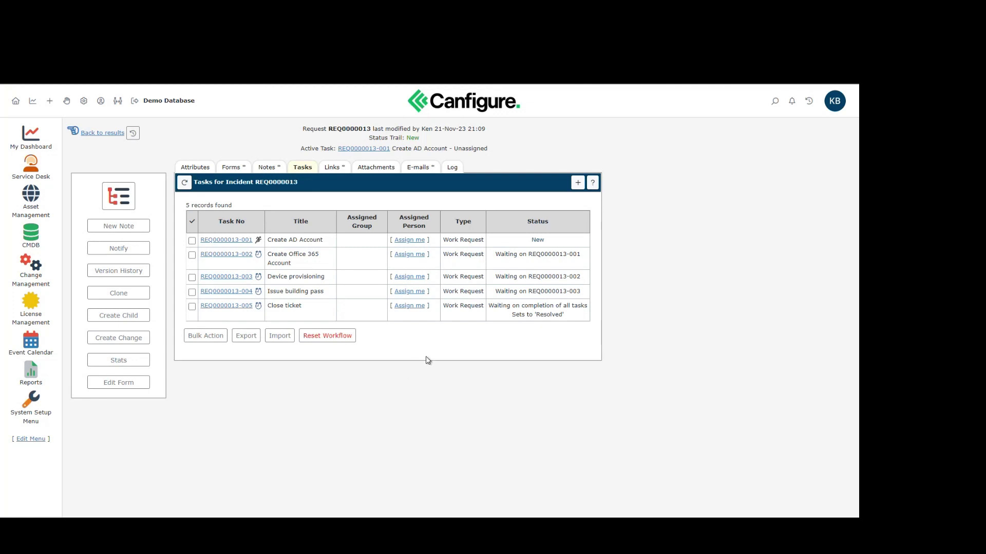
pyautogui.click(100, 135)
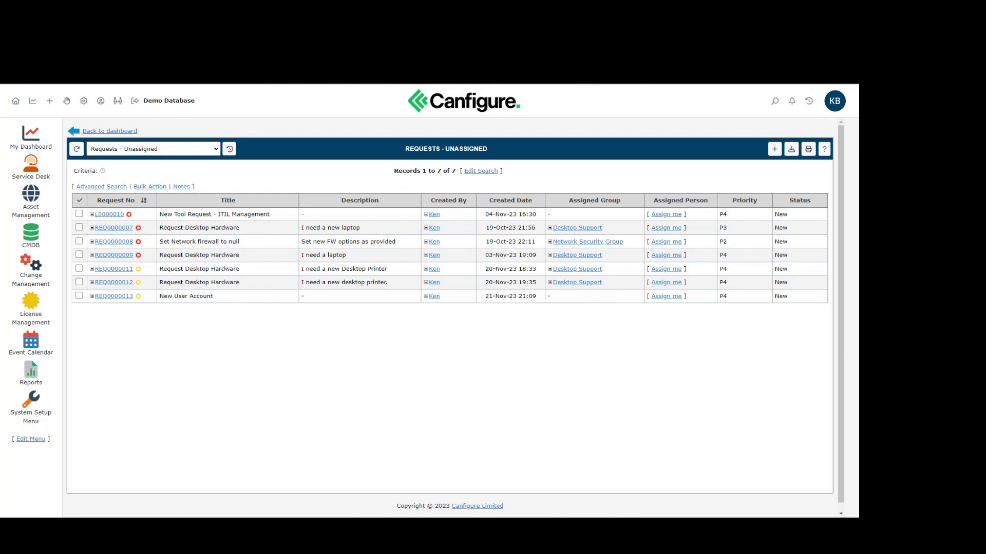
pyautogui.click(120, 132)
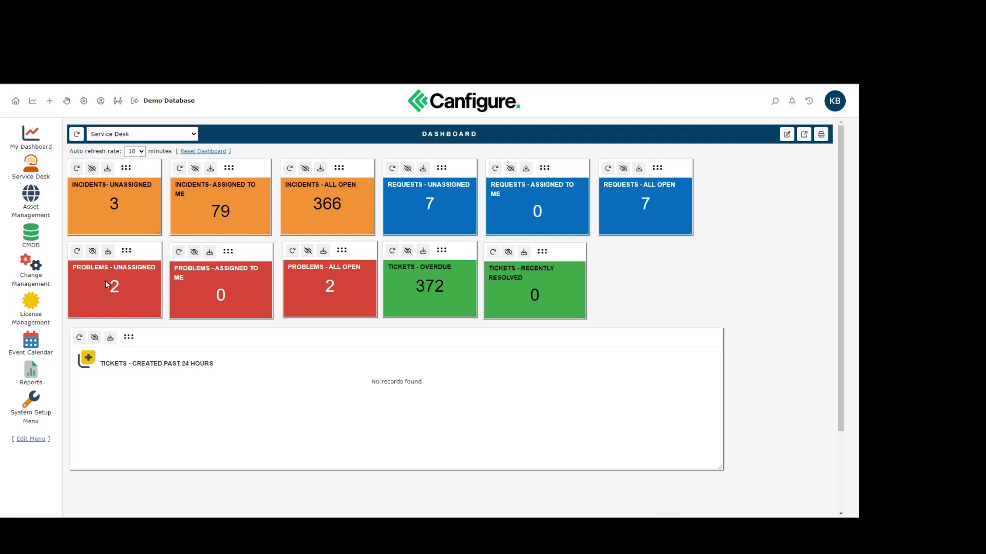
# Open the unassigned problem about trending database connection issues and examine its assignment, classification, incident detail and status sections
pyautogui.click(124, 286)
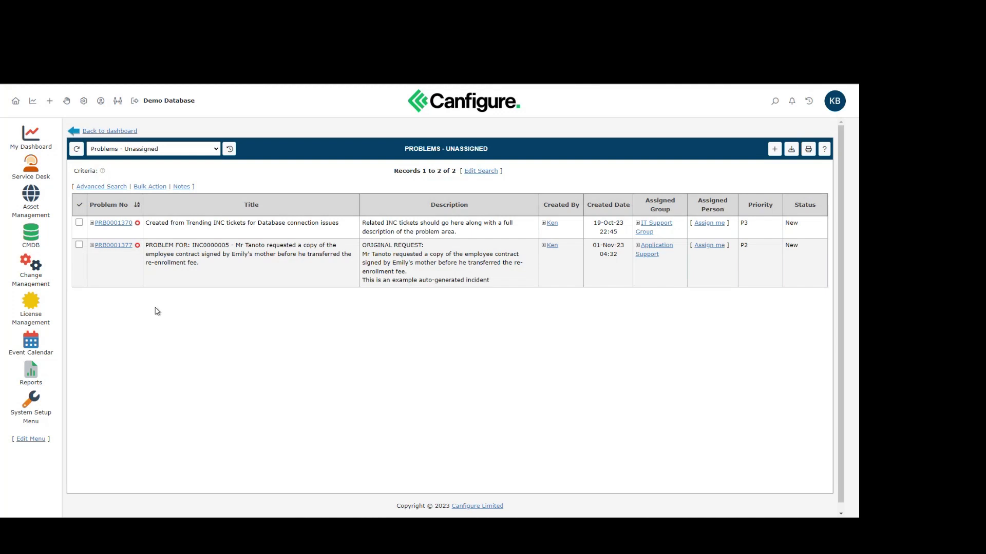
pyautogui.click(115, 224)
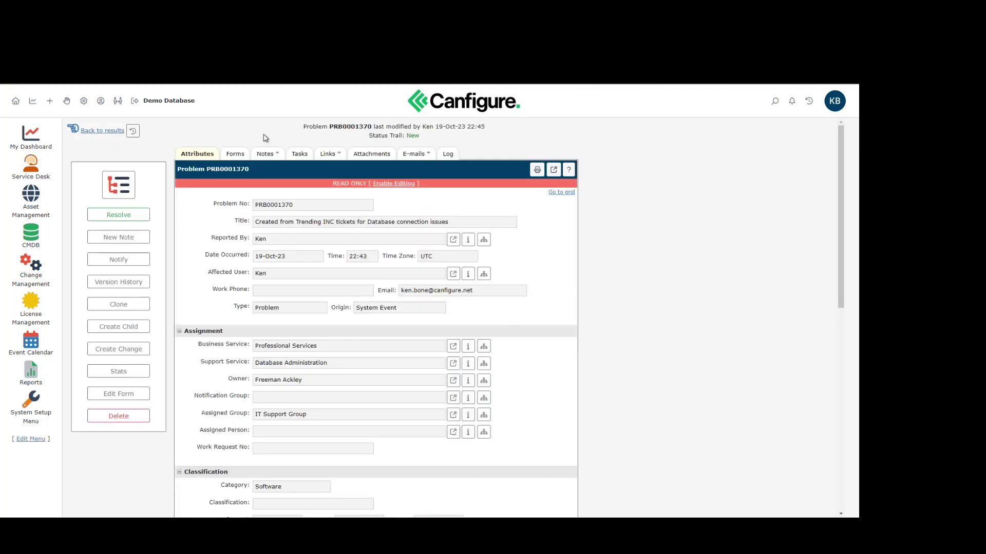
pyautogui.scroll(-1, 617, 274)
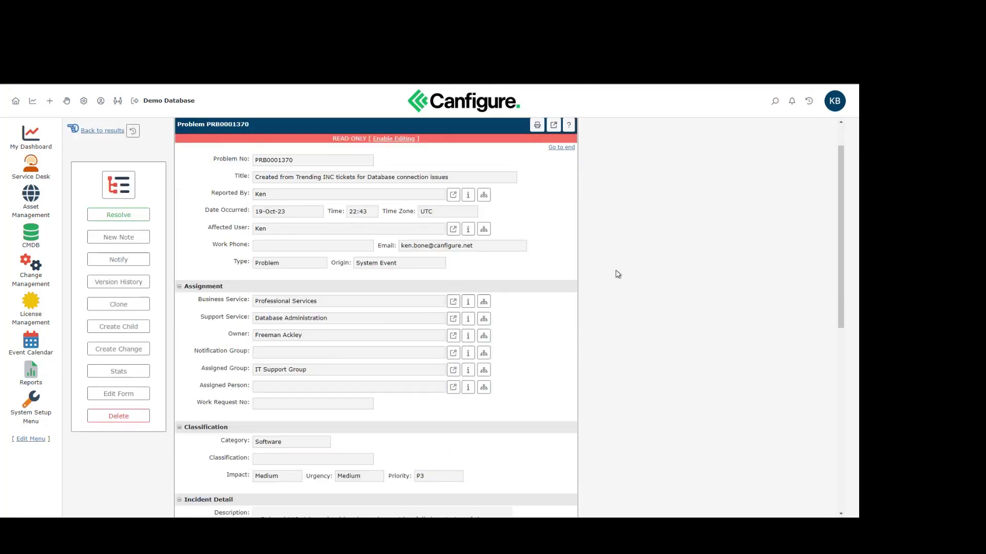
pyautogui.scroll(-1, 545, 299)
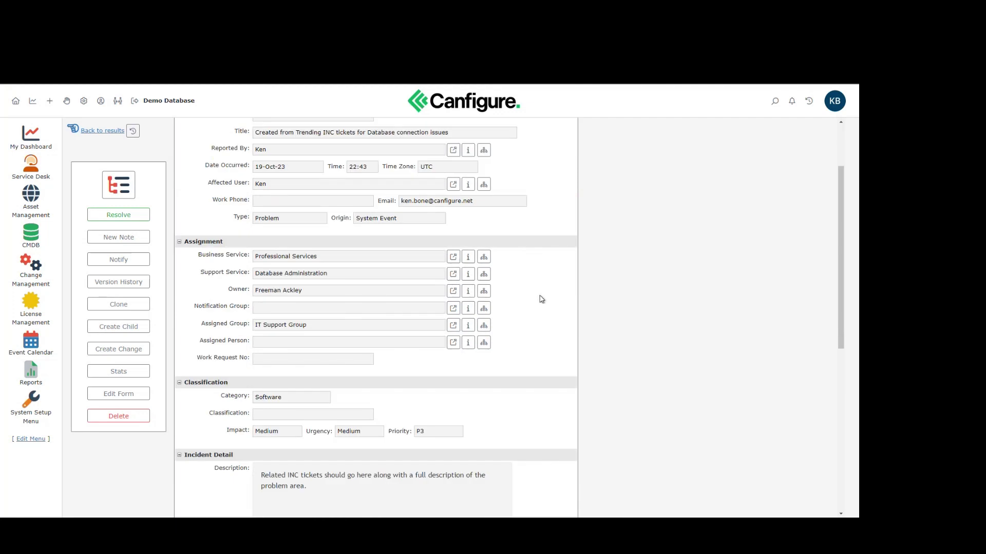
pyautogui.scroll(-1, 539, 297)
pyautogui.scroll(1, 519, 316)
pyautogui.scroll(-4, 519, 315)
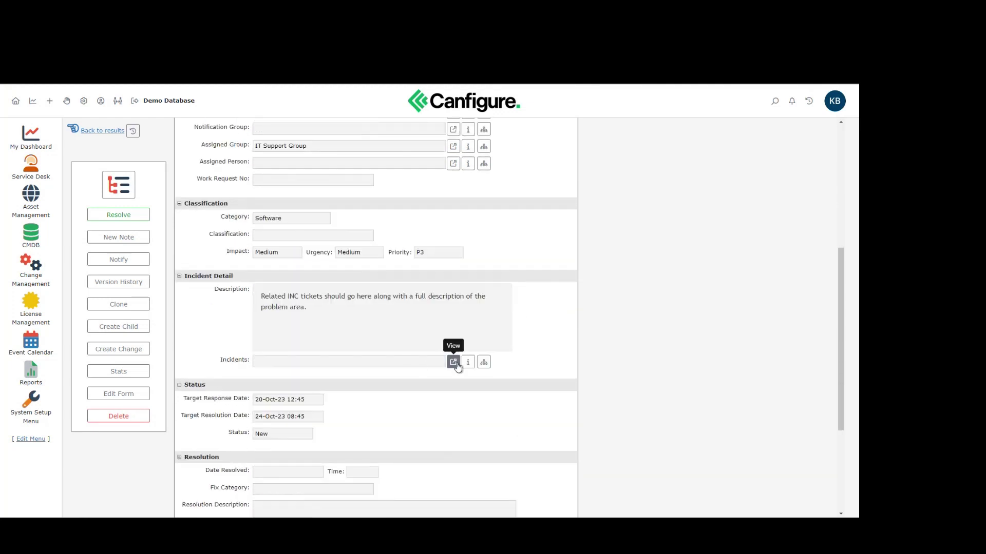
pyautogui.scroll(5, 380, 281)
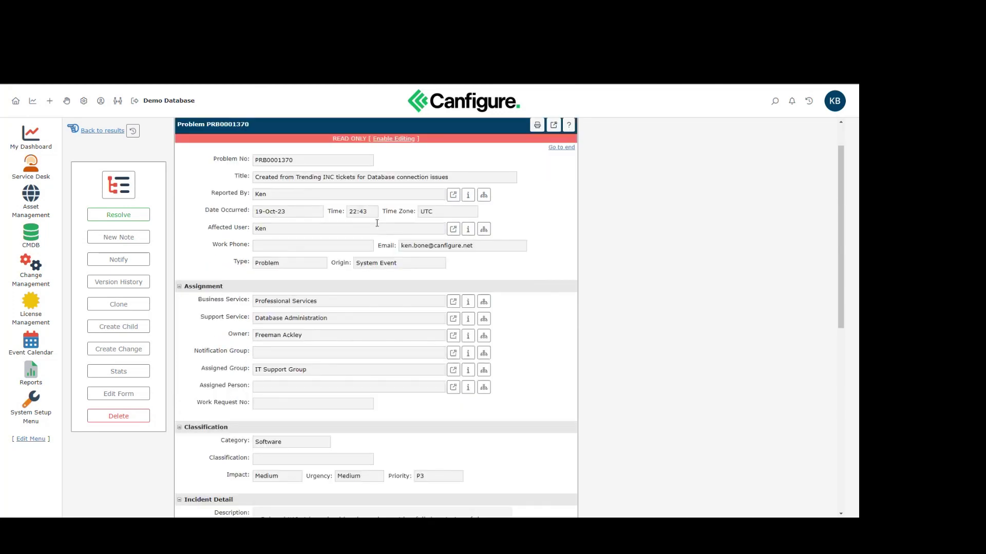
# Enable editing on the database connection problem, inspect its Incidents search field, and cancel the edit
pyautogui.click(394, 138)
pyautogui.scroll(-5, 384, 404)
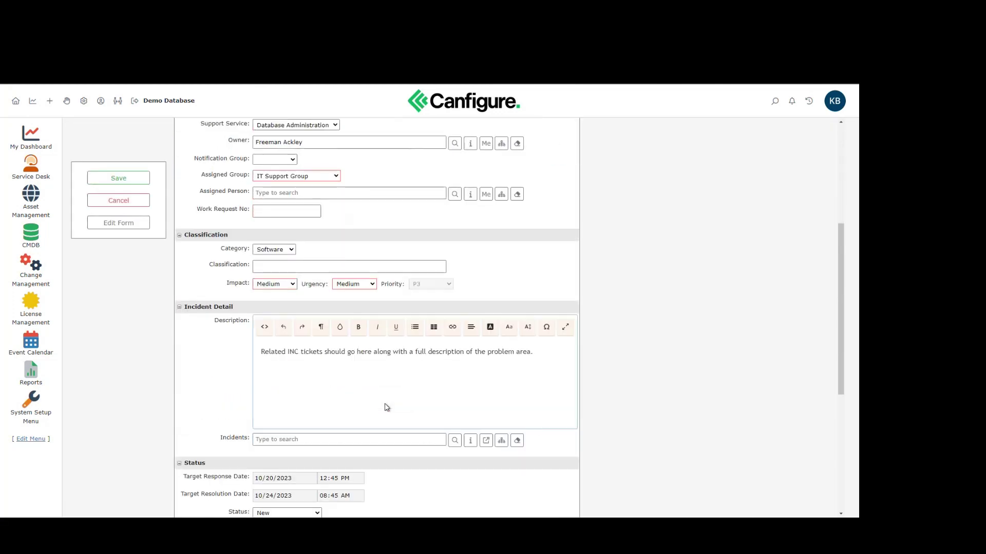
pyautogui.click(316, 406)
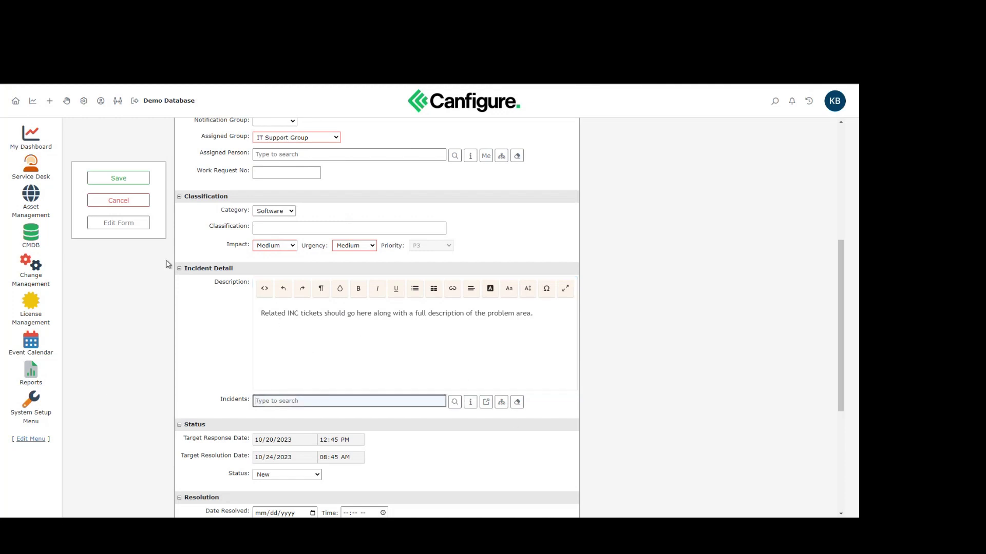
pyautogui.click(111, 205)
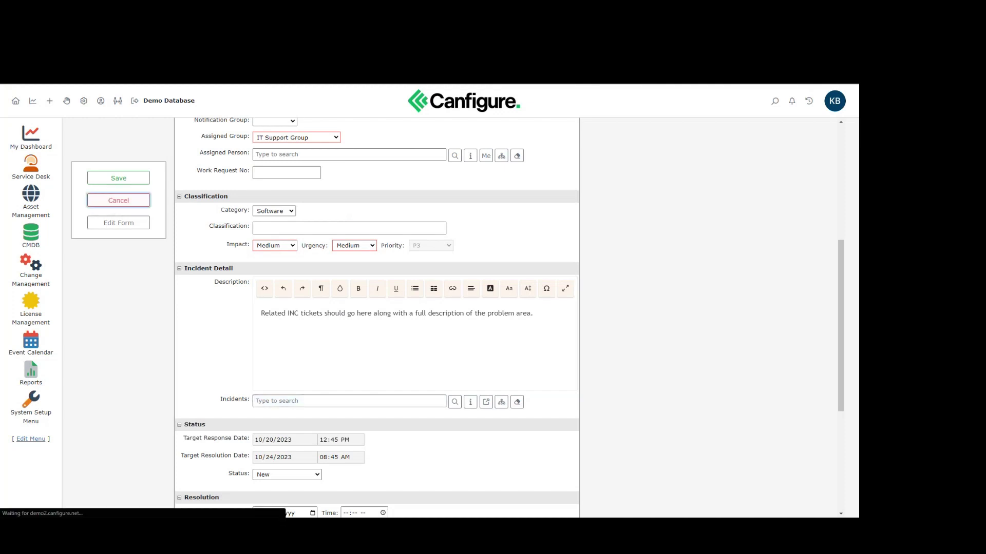
# Open the Business Analysis record from the Service Desk support services for editing and expand its Service Properties
pyautogui.click(28, 171)
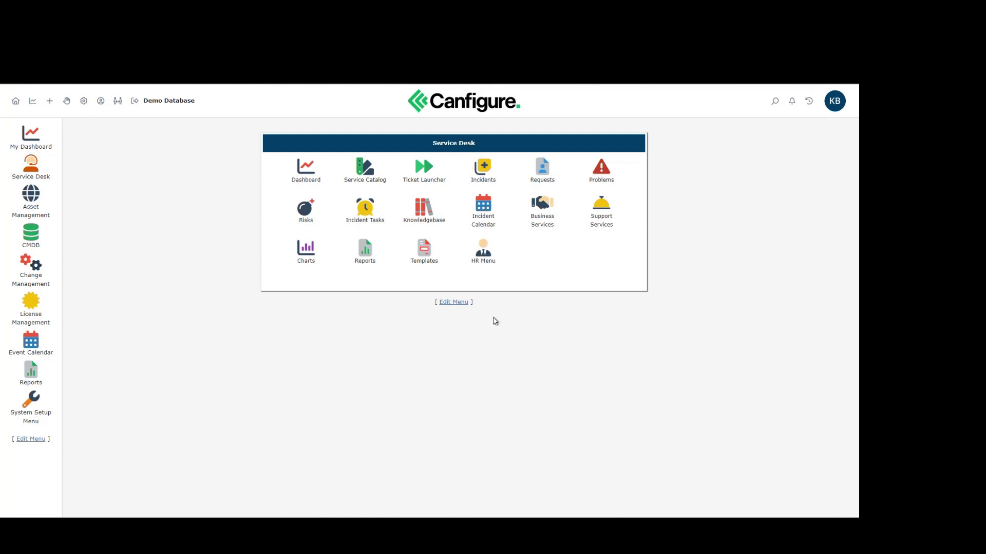
pyautogui.click(542, 211)
pyautogui.click(600, 208)
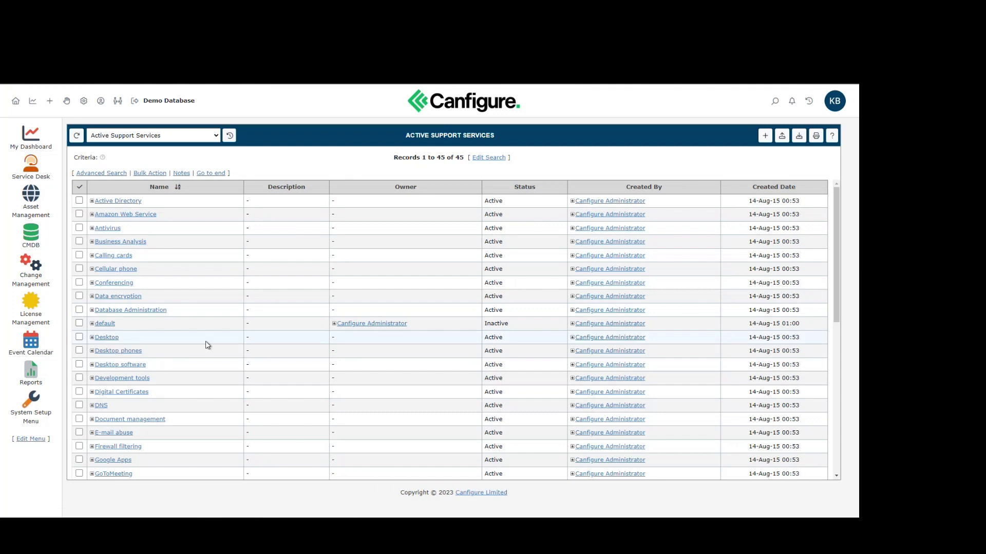
pyautogui.click(127, 243)
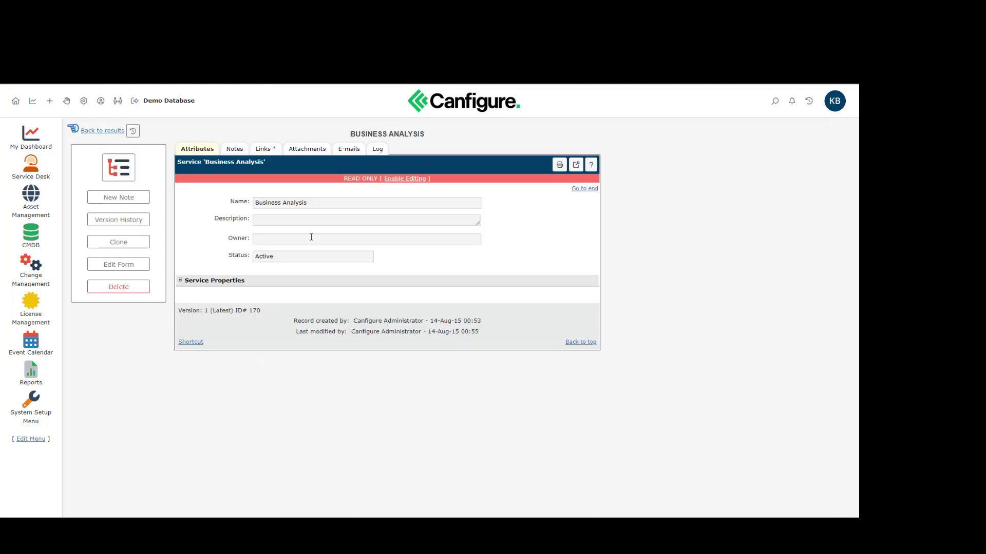
pyautogui.click(404, 179)
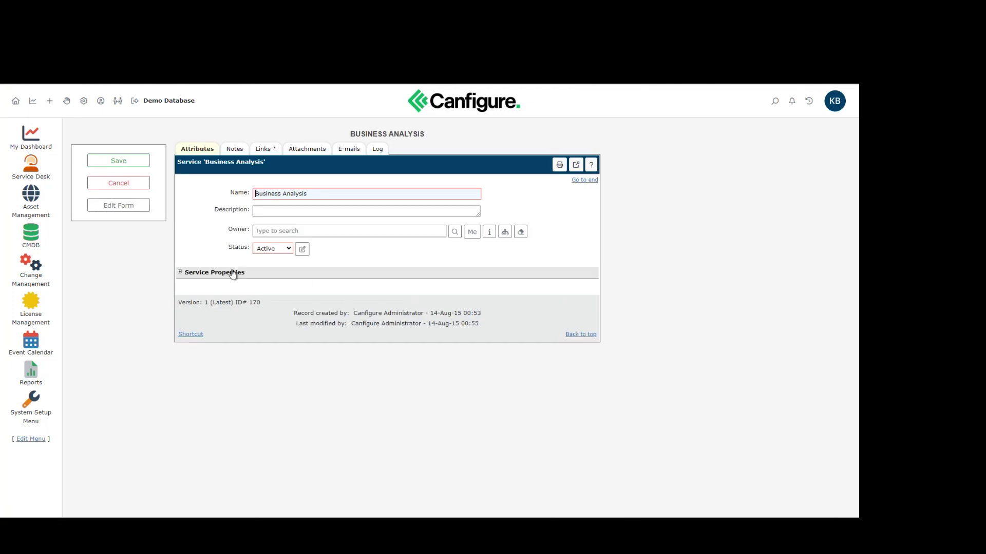
pyautogui.click(179, 272)
pyautogui.click(180, 273)
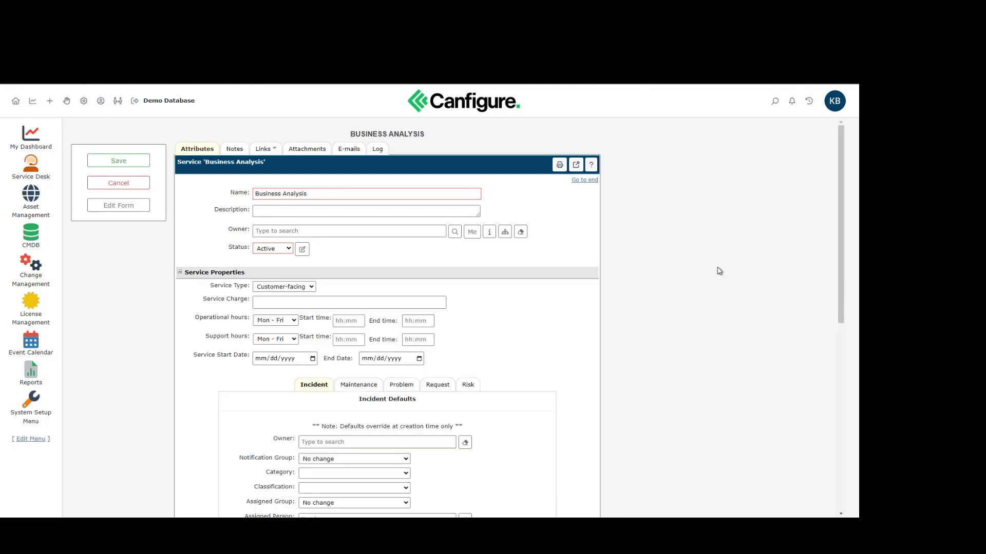
# Examine the Business Analysis service's hours, incident defaults, SLA limits and escalation settings, and cancel the edit
pyautogui.scroll(-4, 559, 321)
pyautogui.scroll(-2, 539, 321)
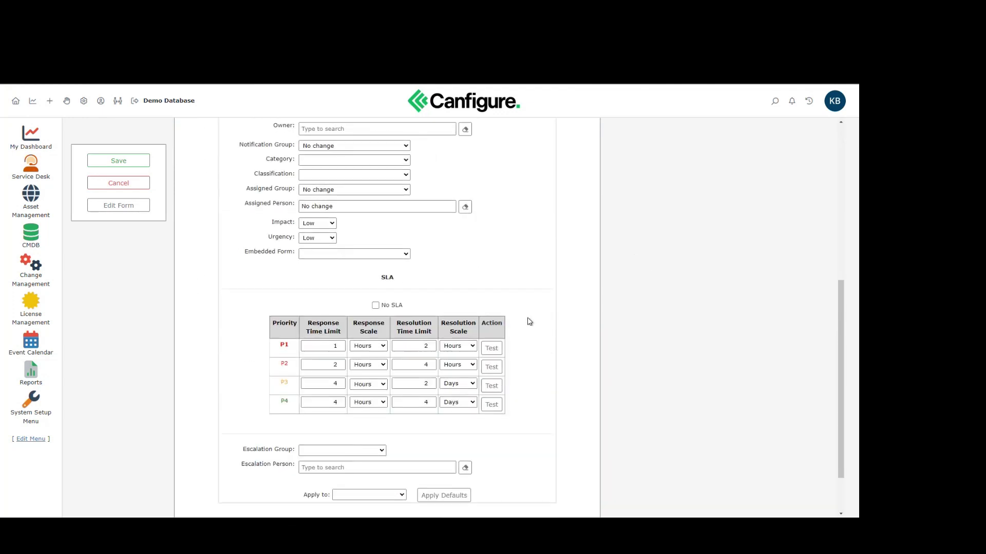
pyautogui.scroll(2, 531, 320)
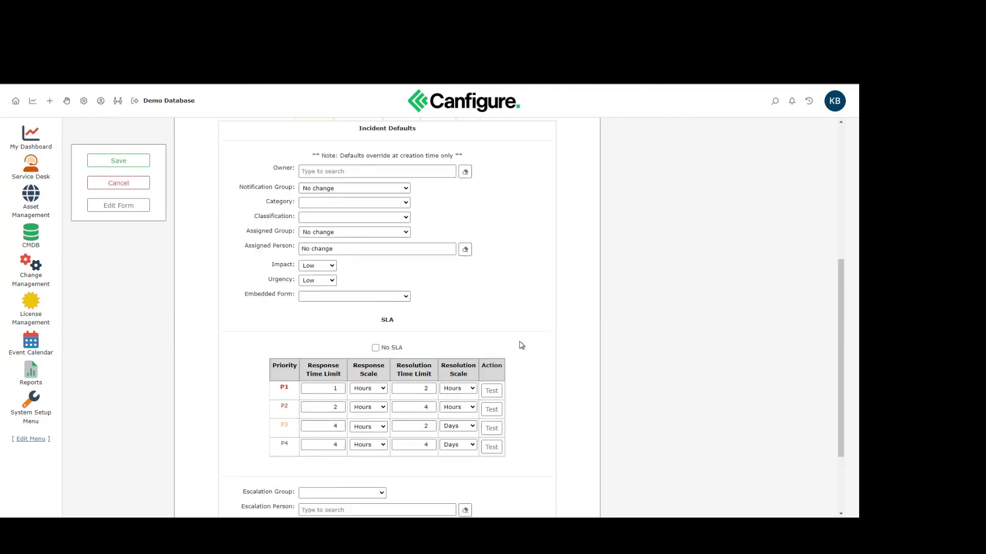
pyautogui.scroll(5, 537, 318)
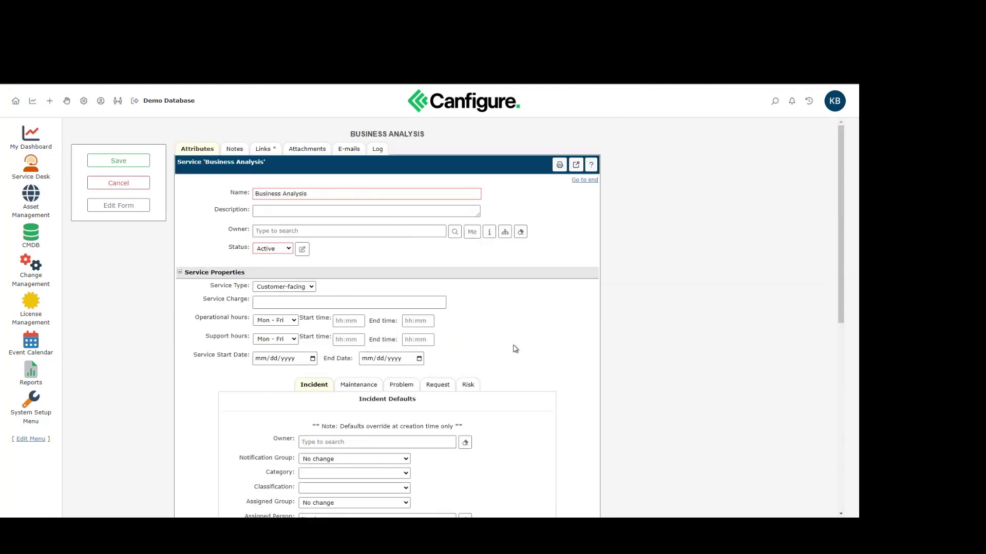
pyautogui.scroll(-1, 517, 355)
pyautogui.scroll(-5, 516, 355)
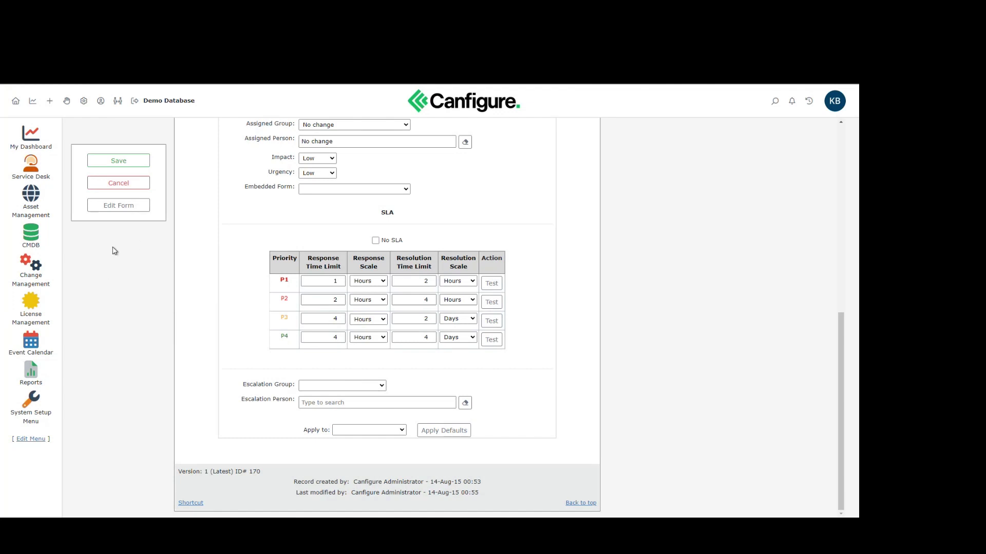
pyautogui.click(119, 187)
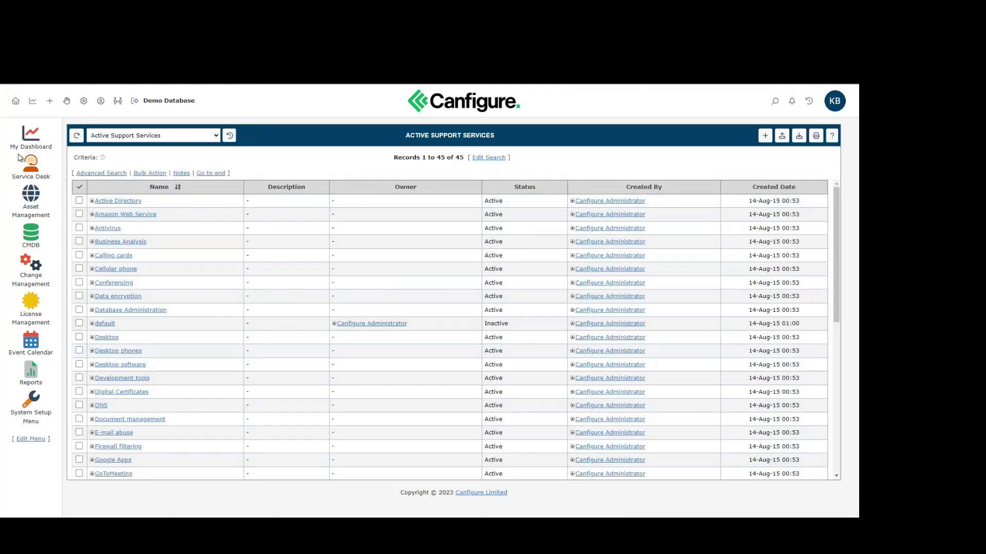
# Open the Service Desk's Service Catalog to view its request categories
pyautogui.click(30, 165)
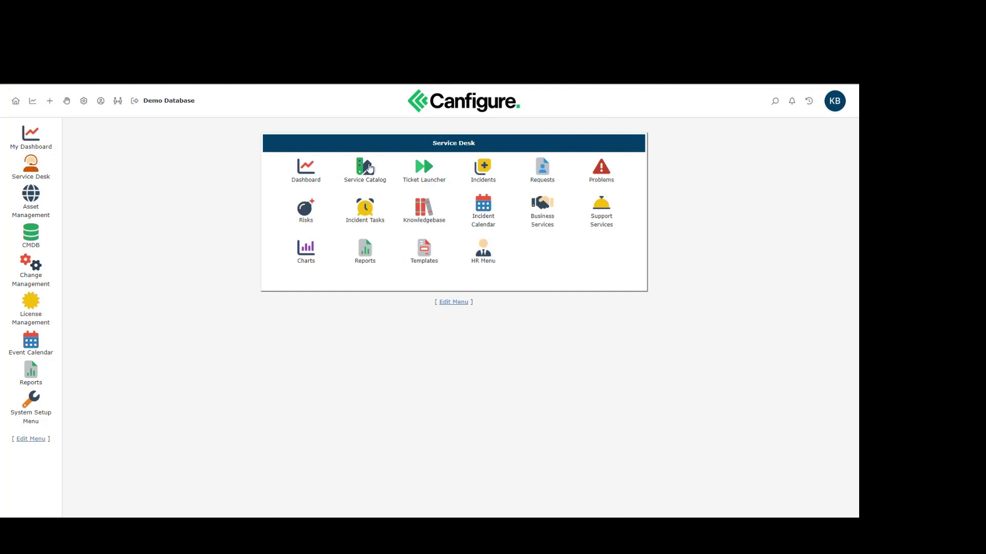
pyautogui.click(371, 177)
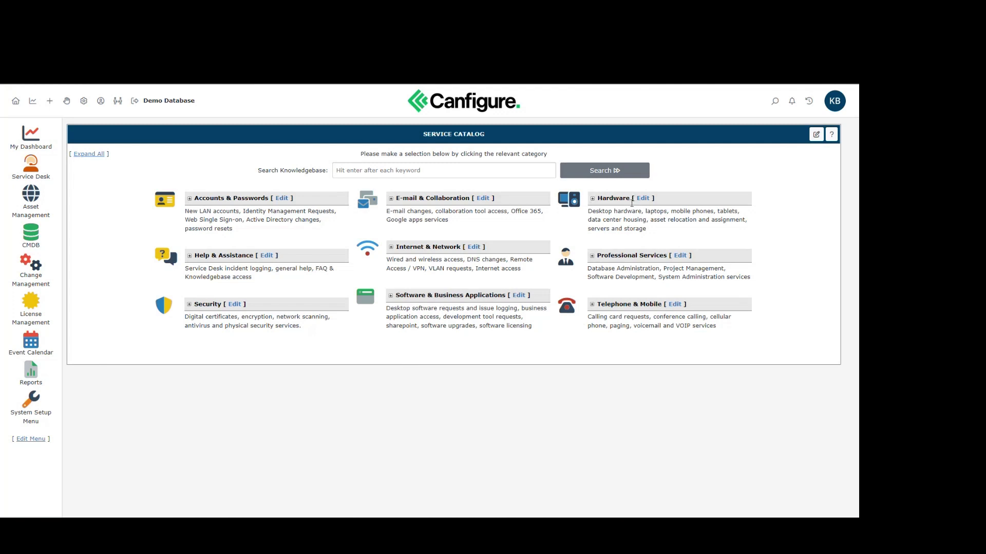
# Submit a desktop hardware request from the catalog's Hardware category with the description "Need a new printer", and close the save results
pyautogui.click(614, 198)
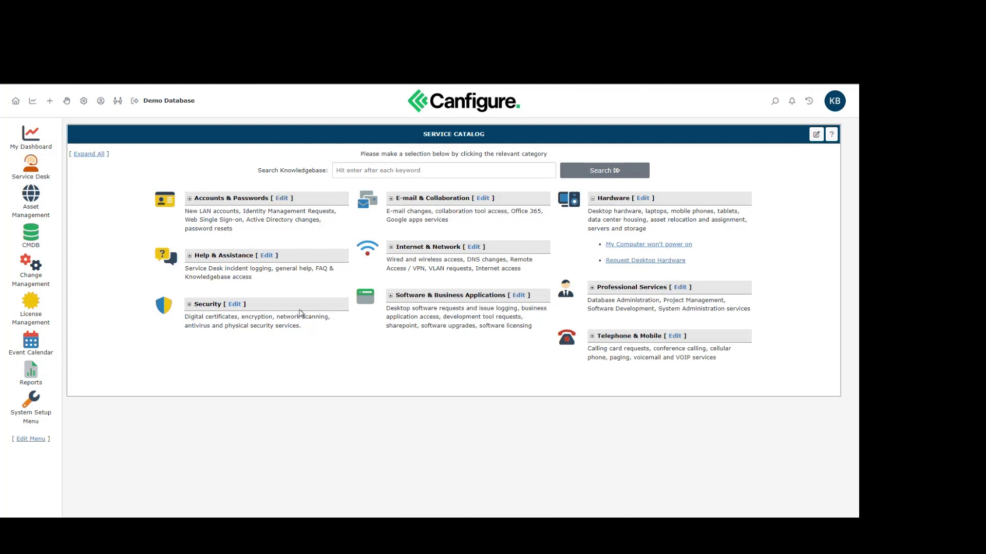
pyautogui.click(638, 261)
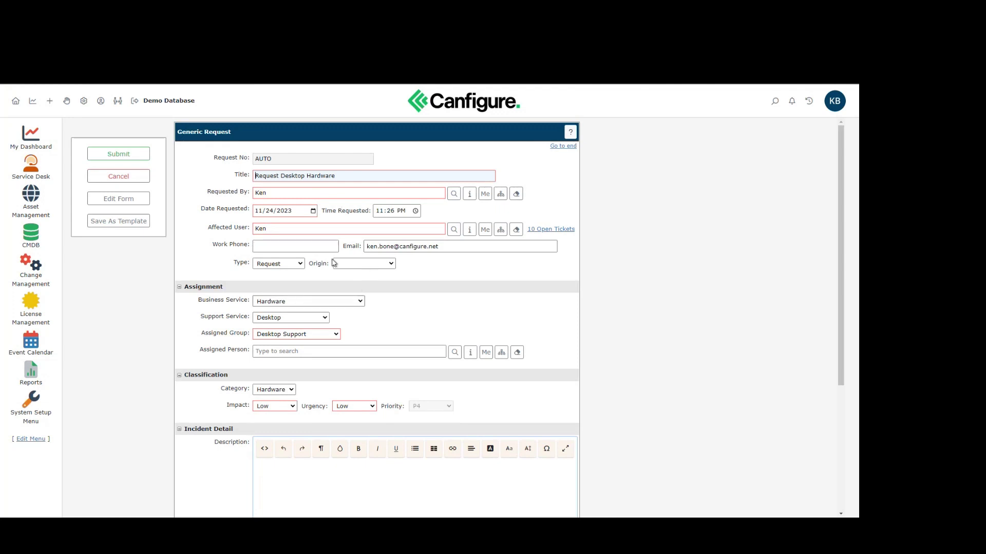
pyautogui.click(302, 473)
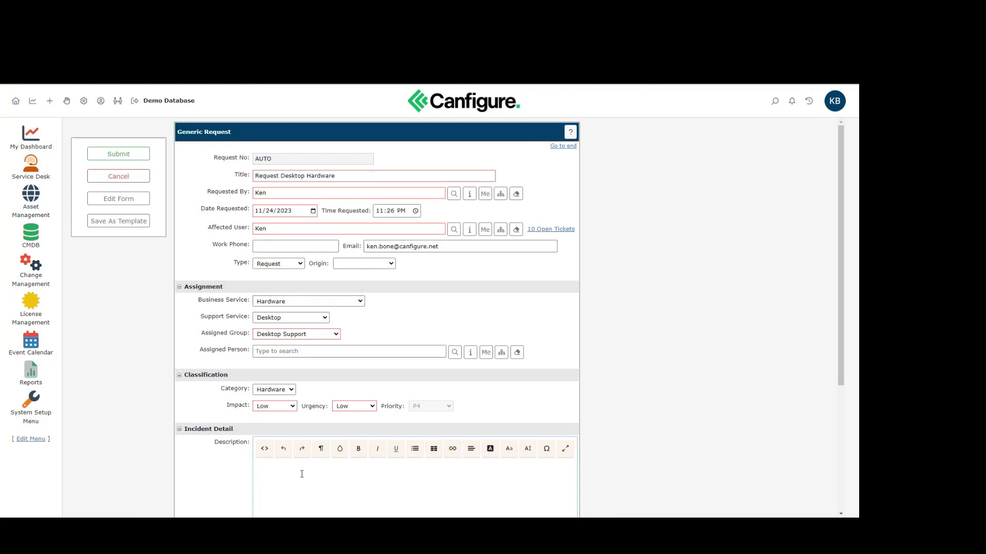
pyautogui.write('Need a new printer')
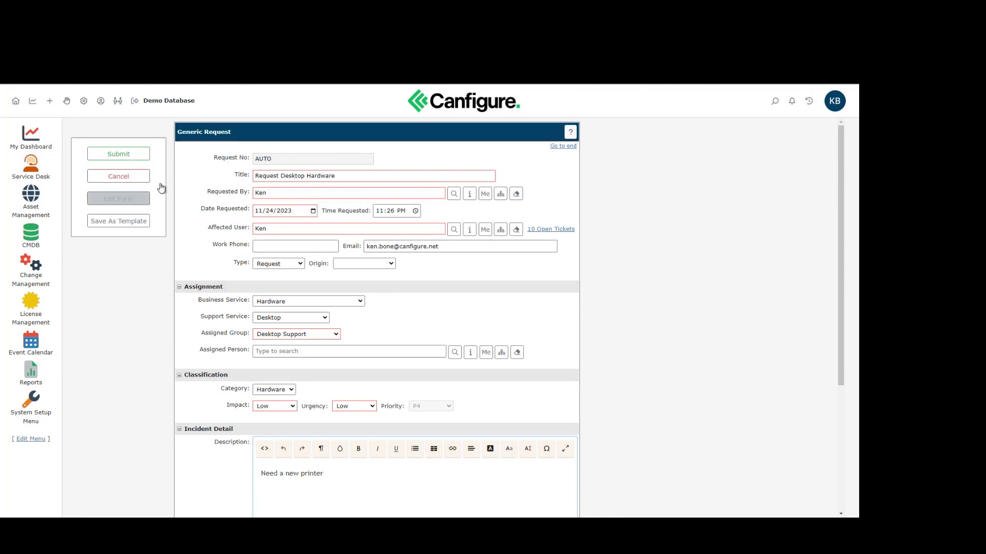
pyautogui.click(119, 154)
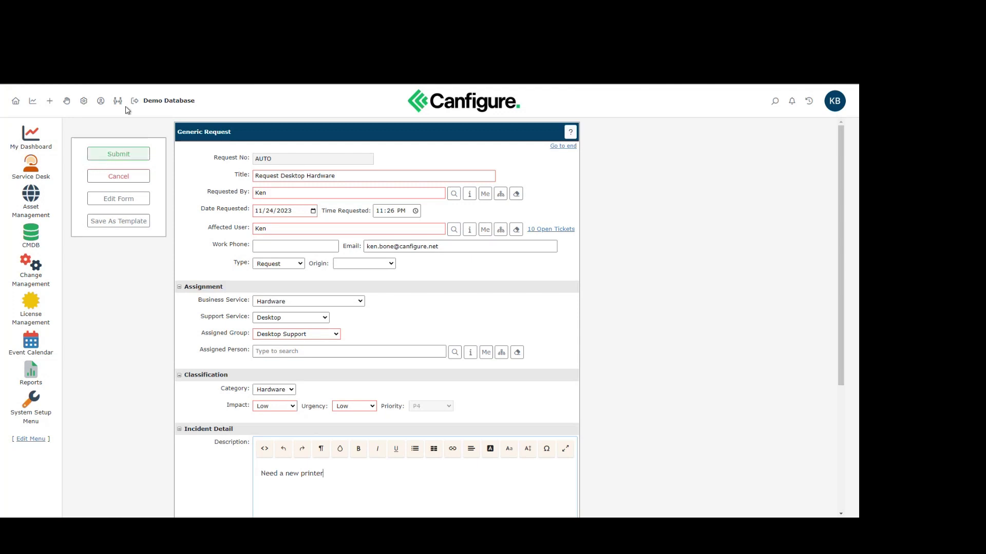
pyautogui.click(128, 154)
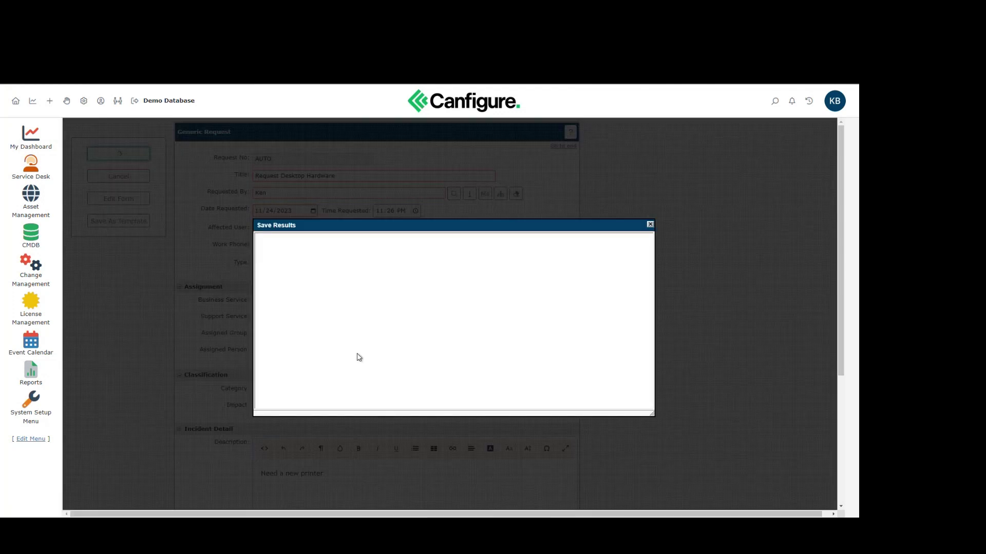
pyautogui.click(520, 304)
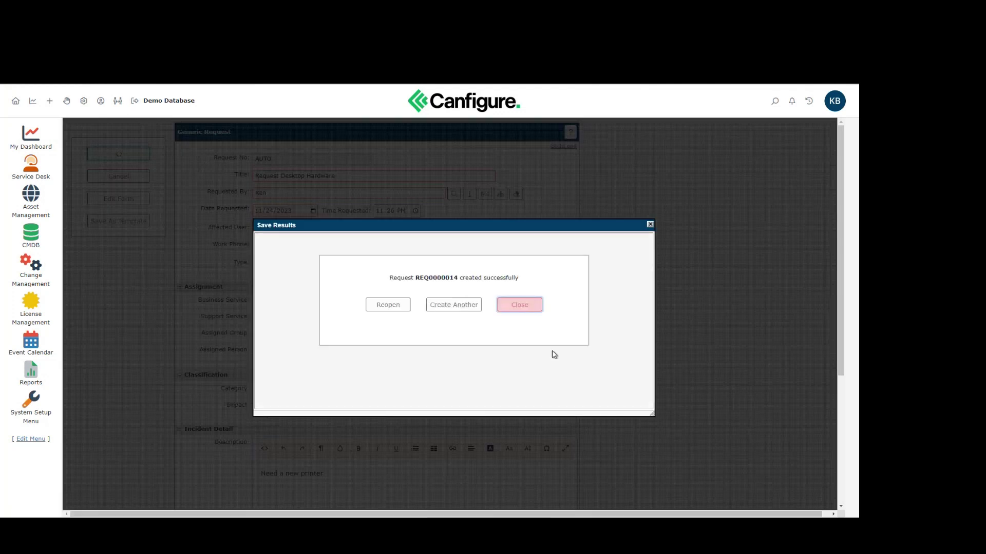
pyautogui.click(526, 306)
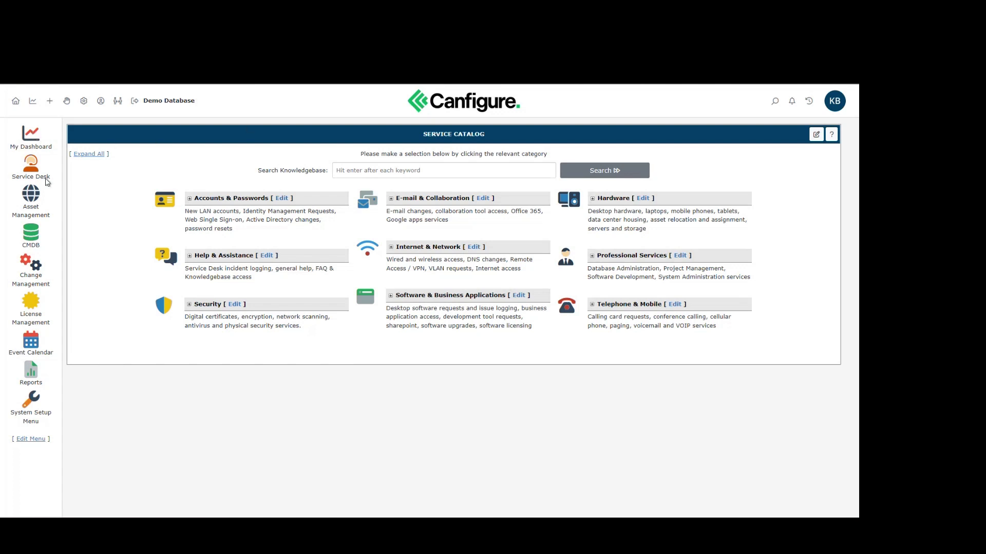
# Search the Service Desk knowledgebase for the keyword "help"
pyautogui.click(32, 164)
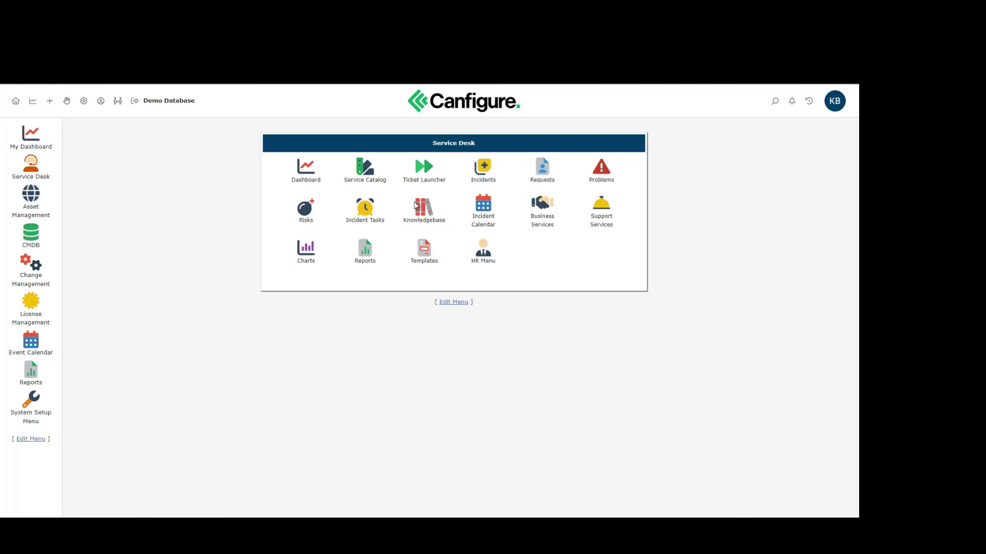
pyautogui.click(426, 209)
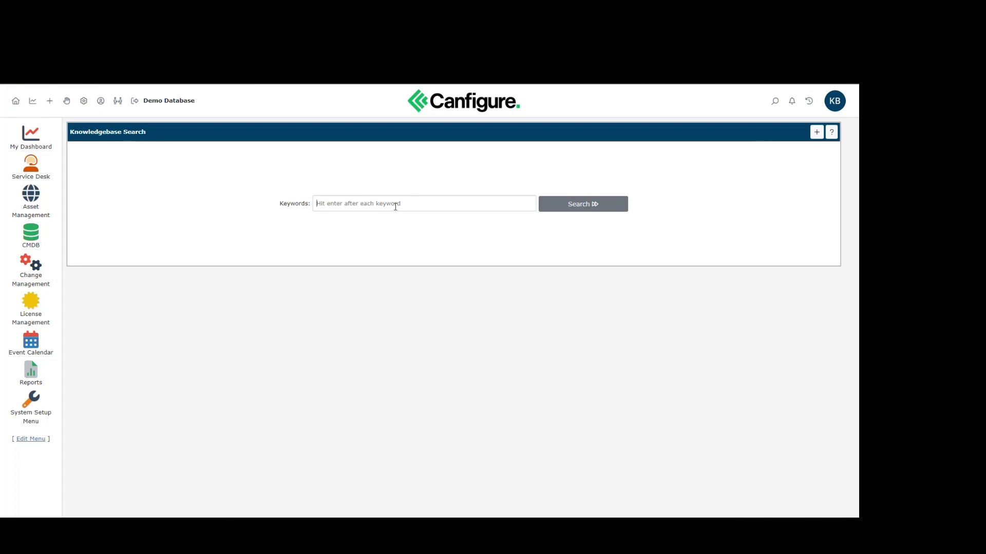
pyautogui.write('help')
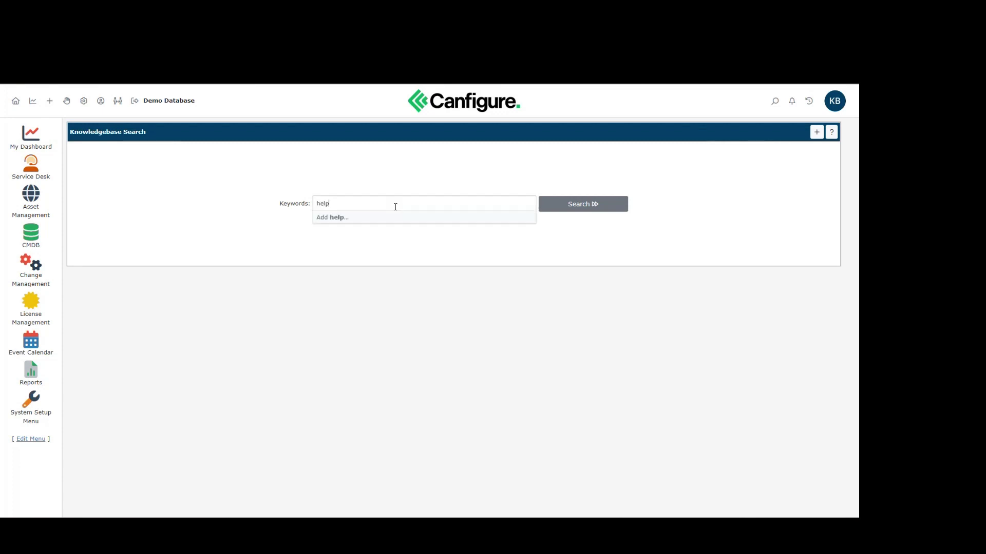
pyautogui.press('Return')
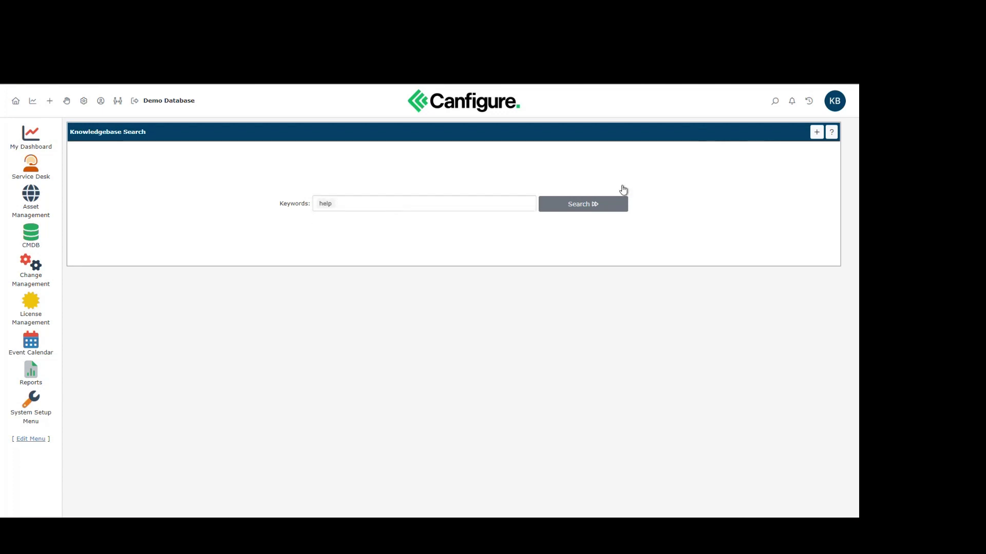
pyautogui.click(578, 204)
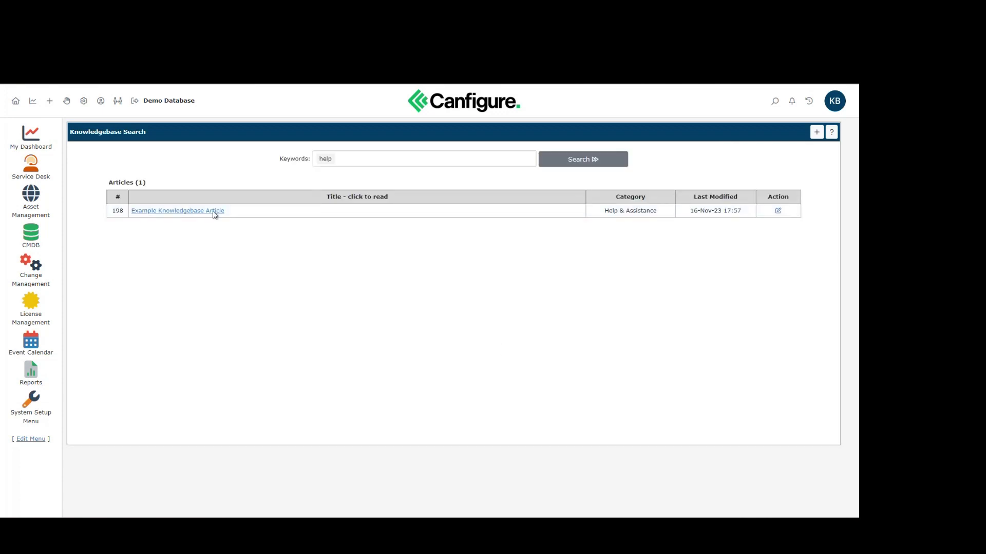
# View the Example Knowledgebase Article and its attached canfigure.txt file, and return to the article list
pyautogui.click(180, 211)
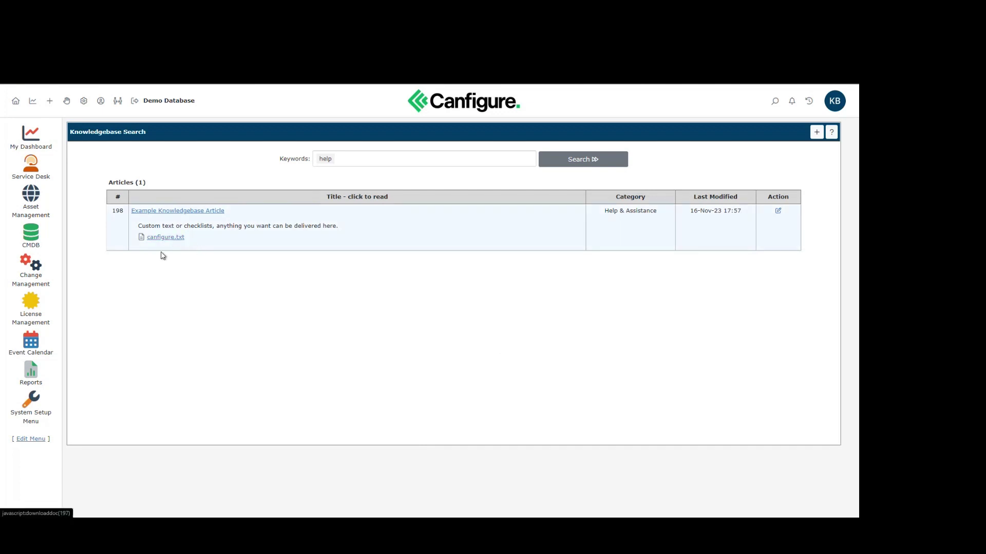
pyautogui.click(185, 212)
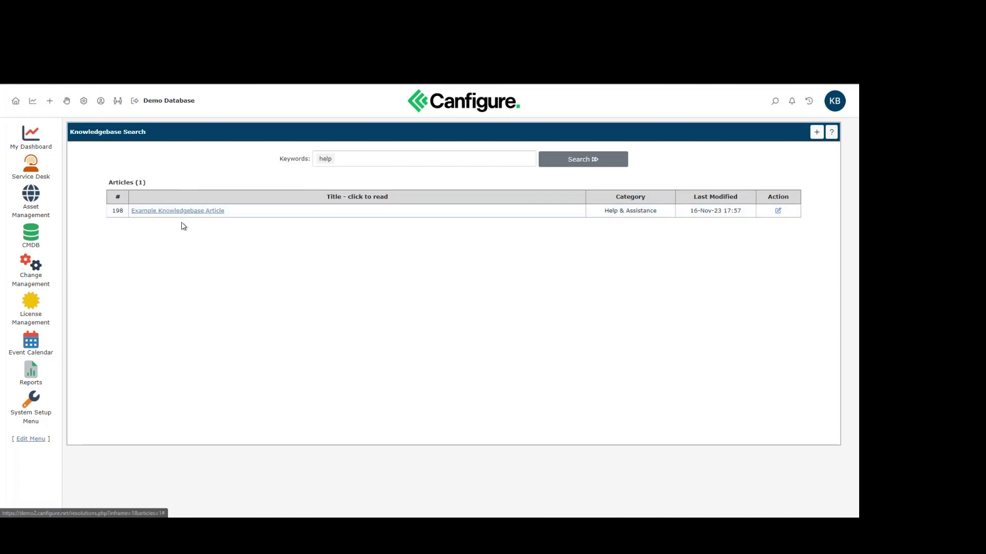
pyautogui.click(181, 211)
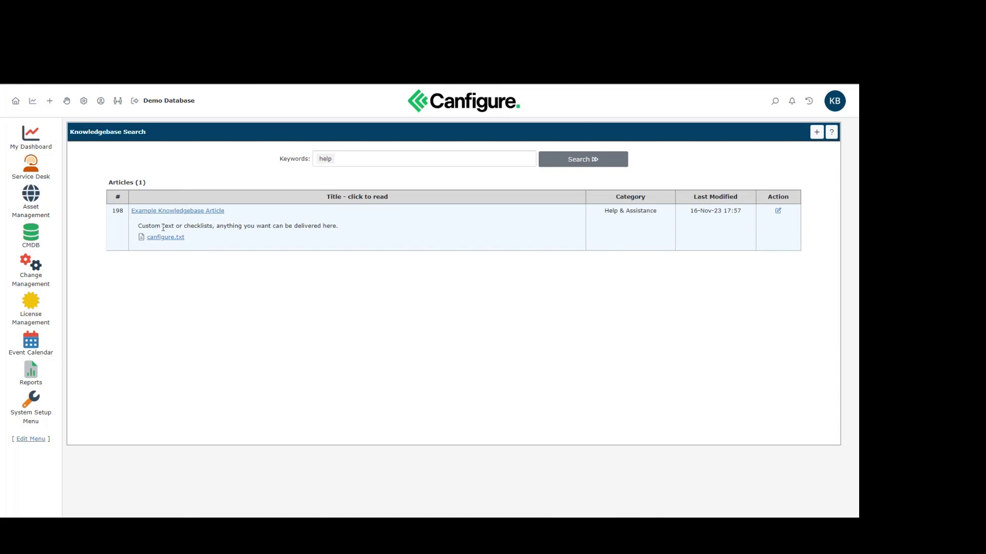
pyautogui.click(164, 237)
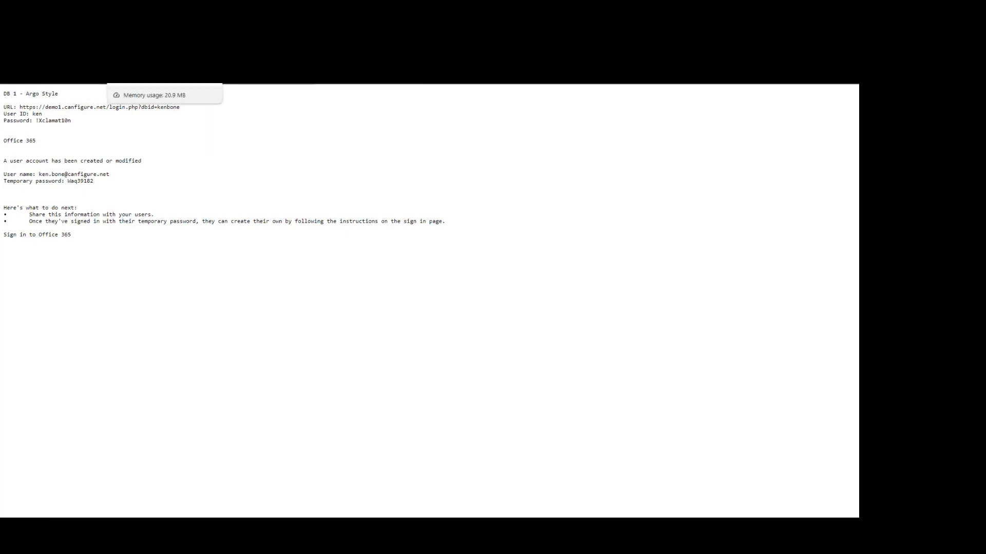
pyautogui.hotkey('alt', 'Left')
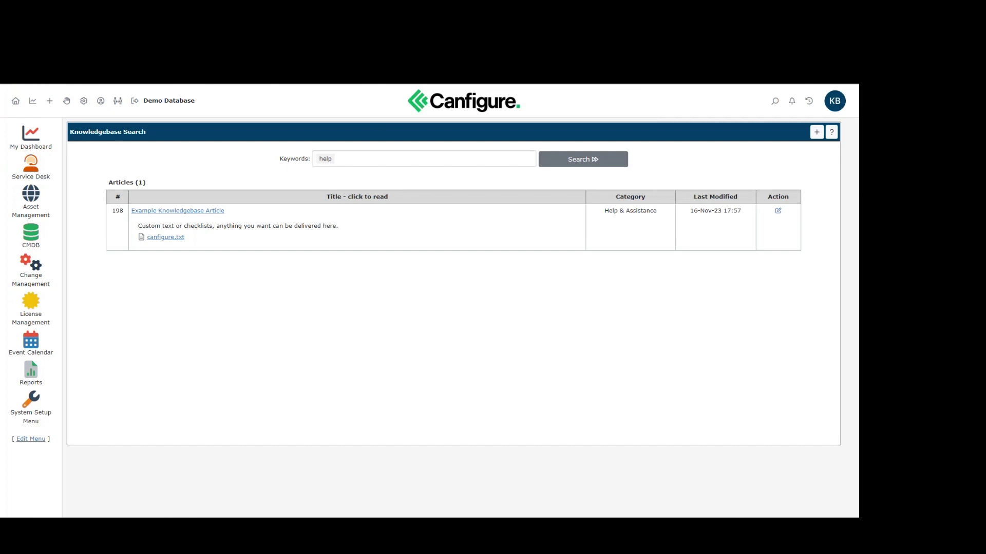
# Check the dashboard's tickets created in the past 24 hours, and open the Service Desk's list of reports
pyautogui.click(26, 132)
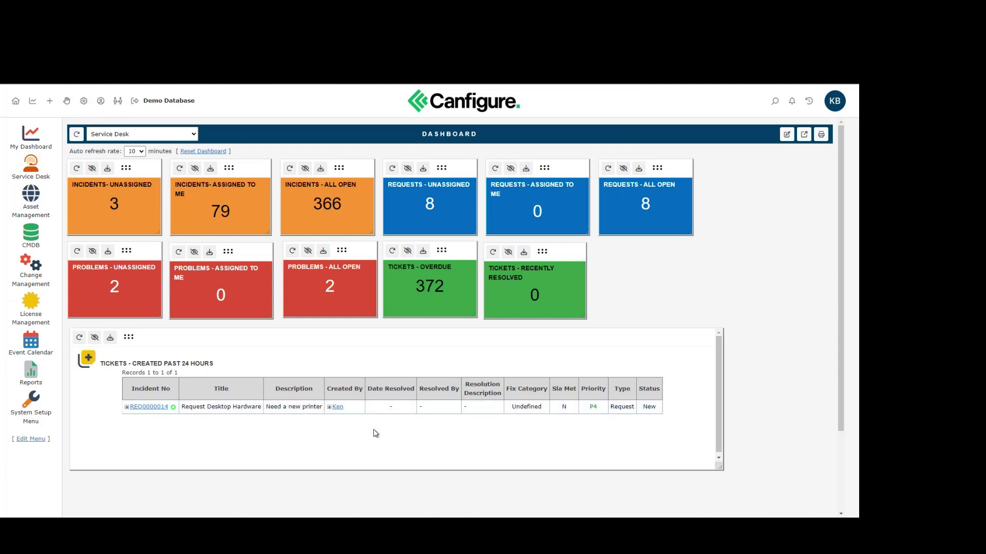
pyautogui.scroll(-1, 375, 433)
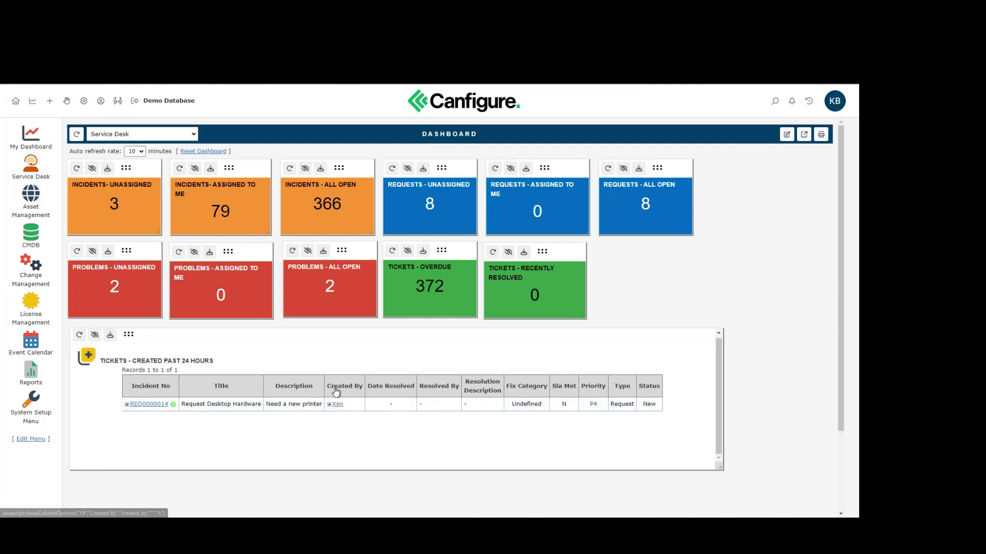
pyautogui.click(34, 163)
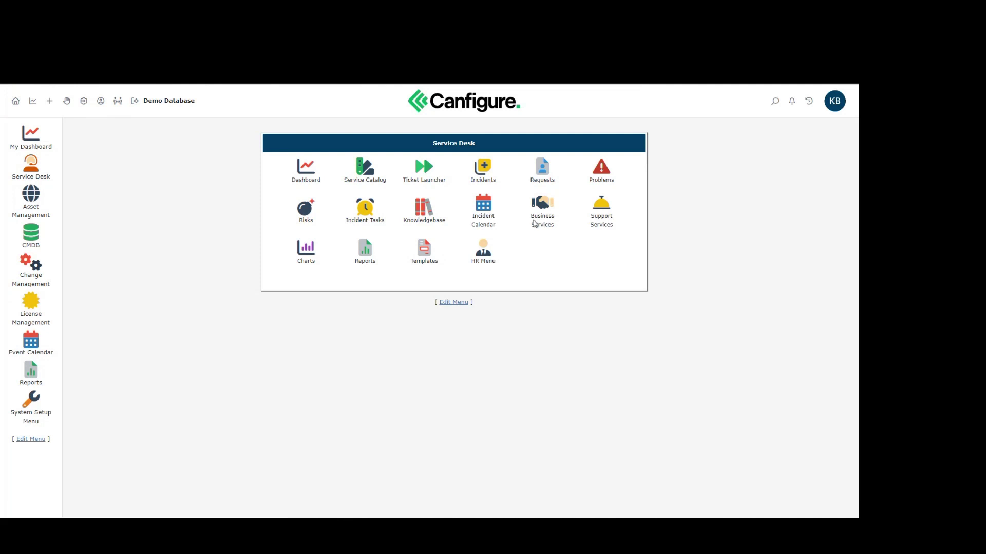
pyautogui.click(369, 248)
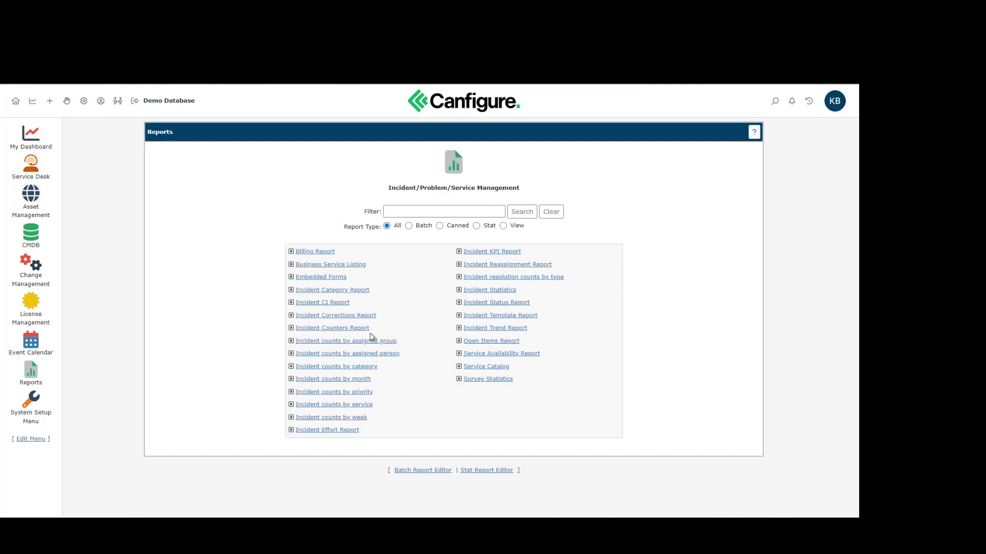
# Run the Incident Counters Report for the last 90 days, close its output, and return to the dashboard
pyautogui.click(317, 329)
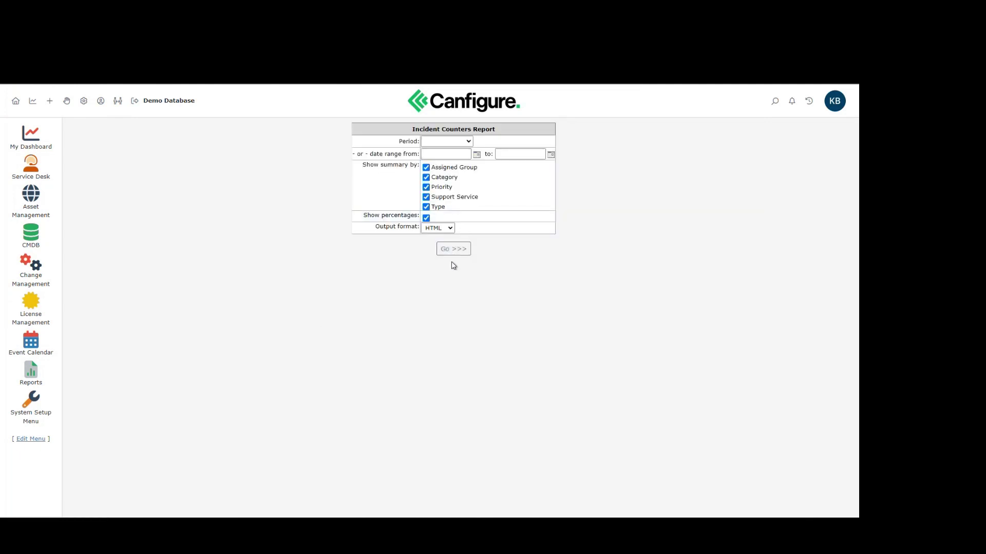
pyautogui.click(461, 144)
pyautogui.click(442, 175)
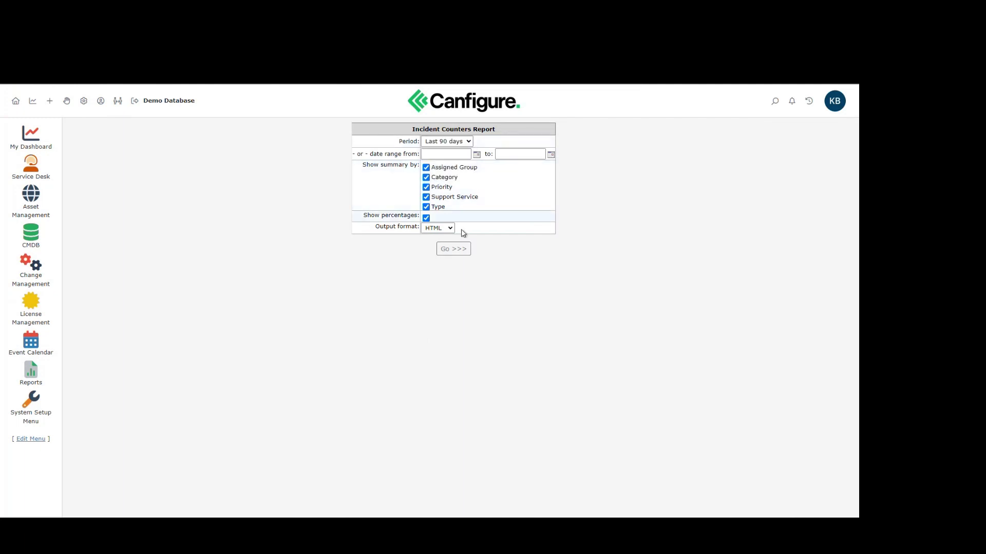
pyautogui.click(454, 249)
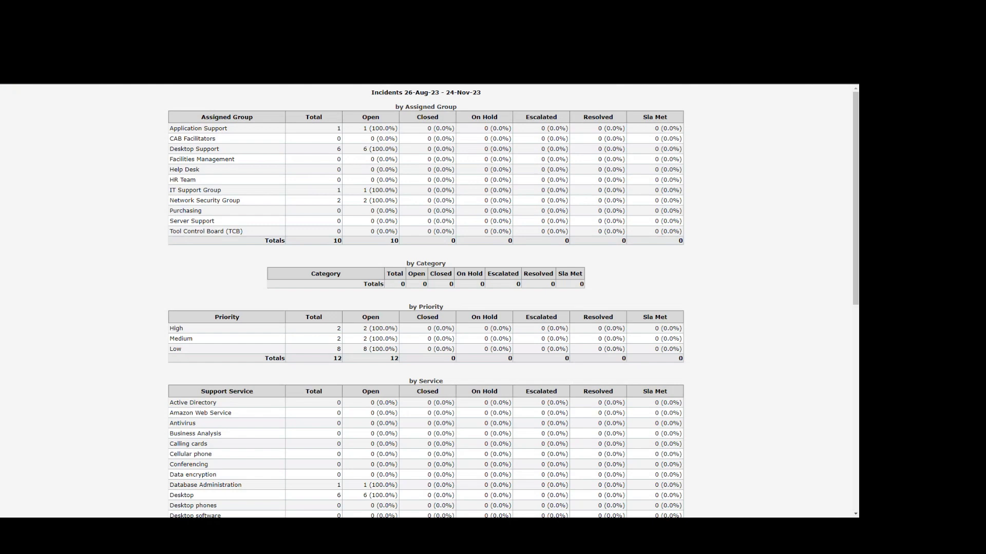
pyautogui.hotkey('ctrl', 'w')
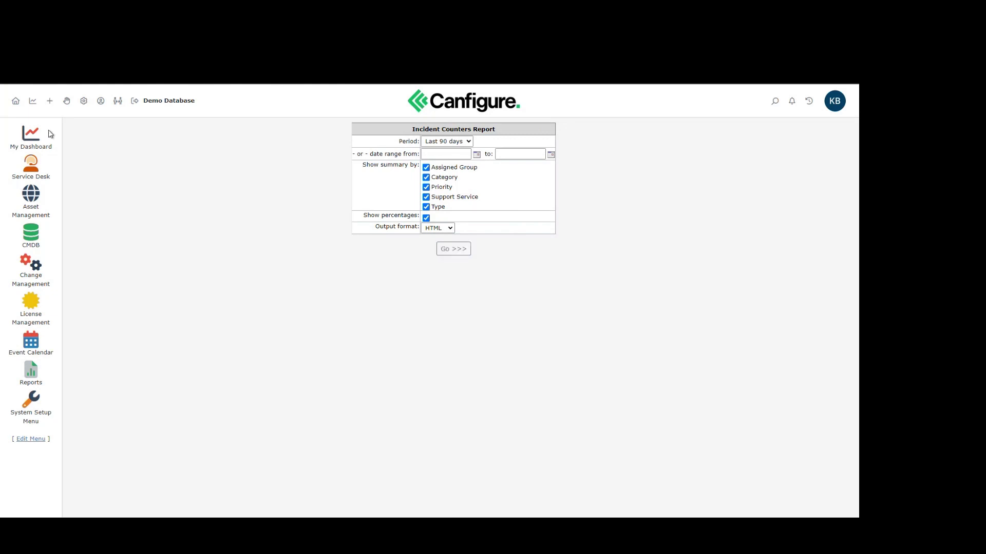
pyautogui.click(31, 133)
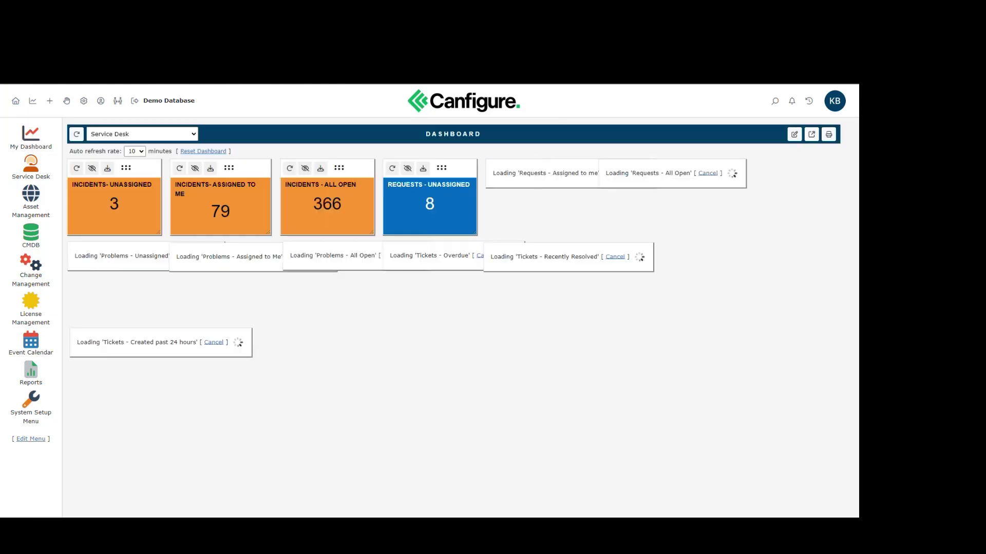